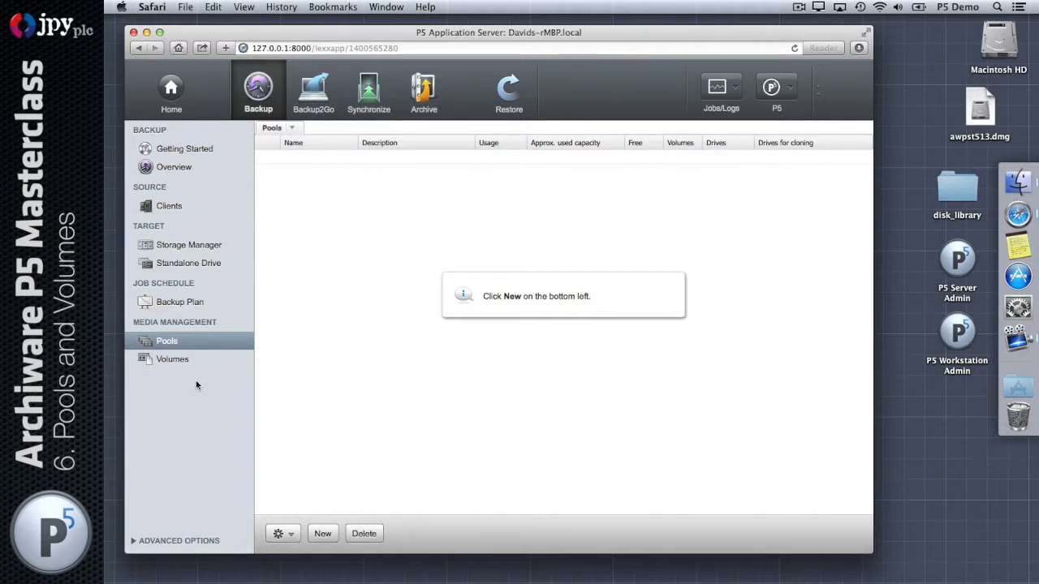
# Step: Create a new pool named Backup_Disk, used for Backup with media type DISK, and close its configuration
pyautogui.click(322, 533)
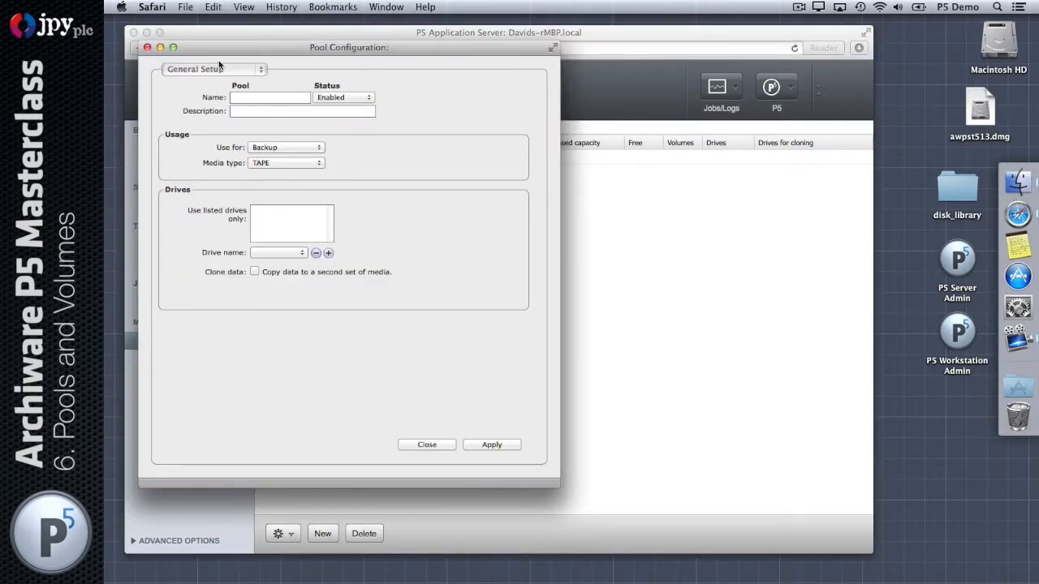
pyautogui.moveTo(218, 60); pyautogui.dragTo(444, 76)
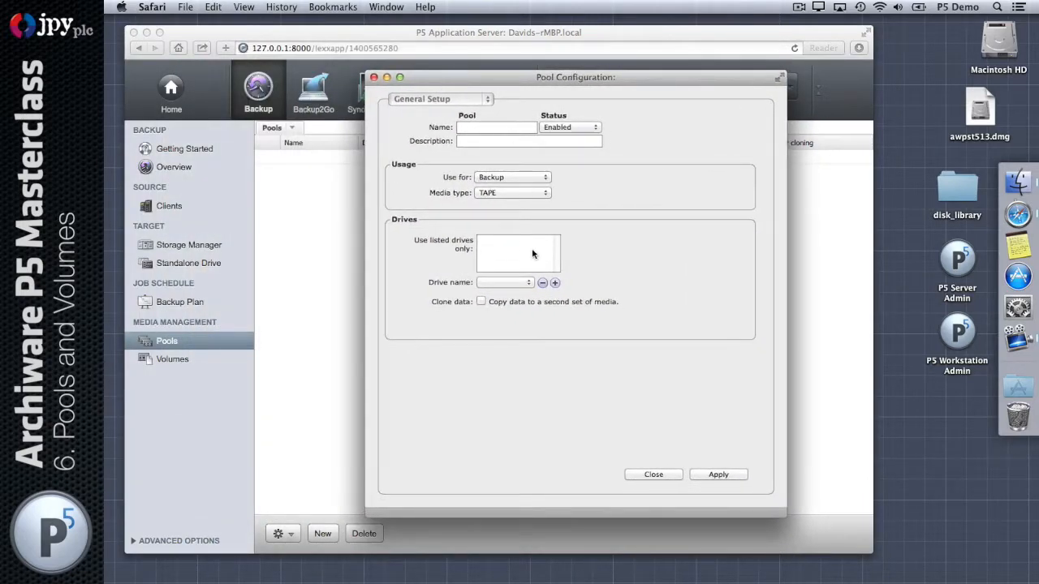
pyautogui.click(486, 128)
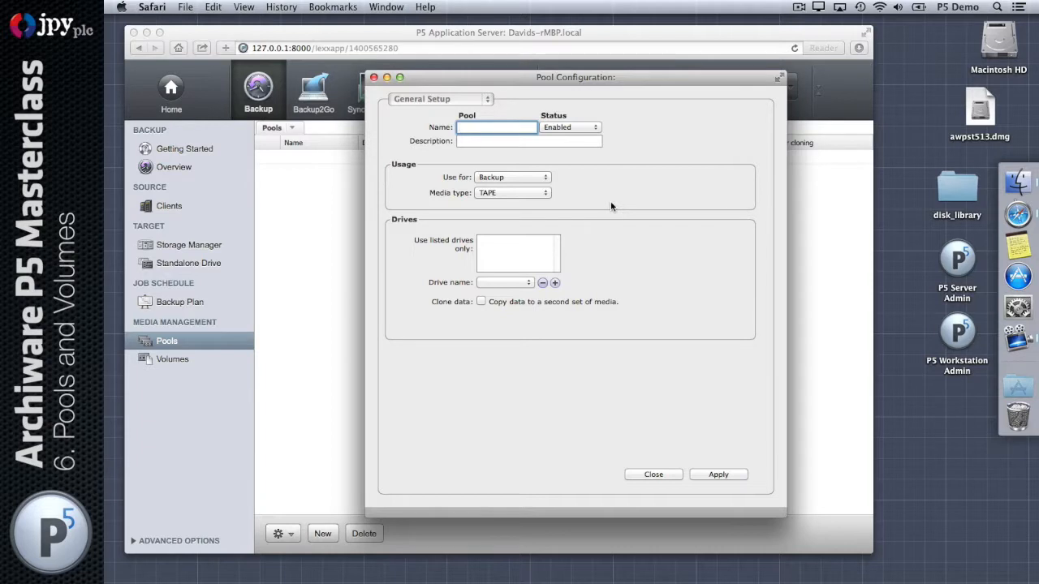
pyautogui.write('Backup_Disk')
pyautogui.click(534, 178)
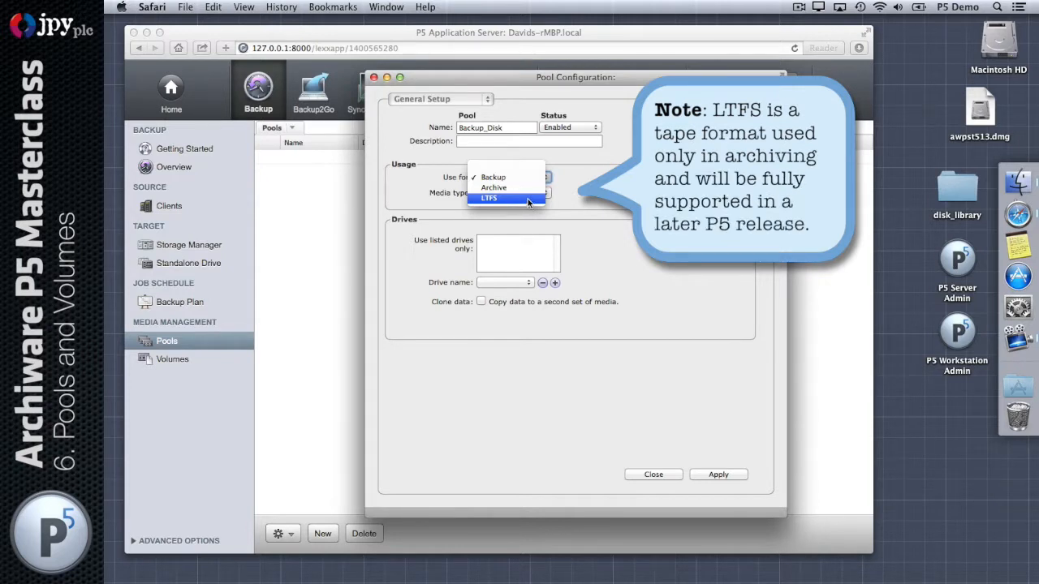
pyautogui.click(527, 177)
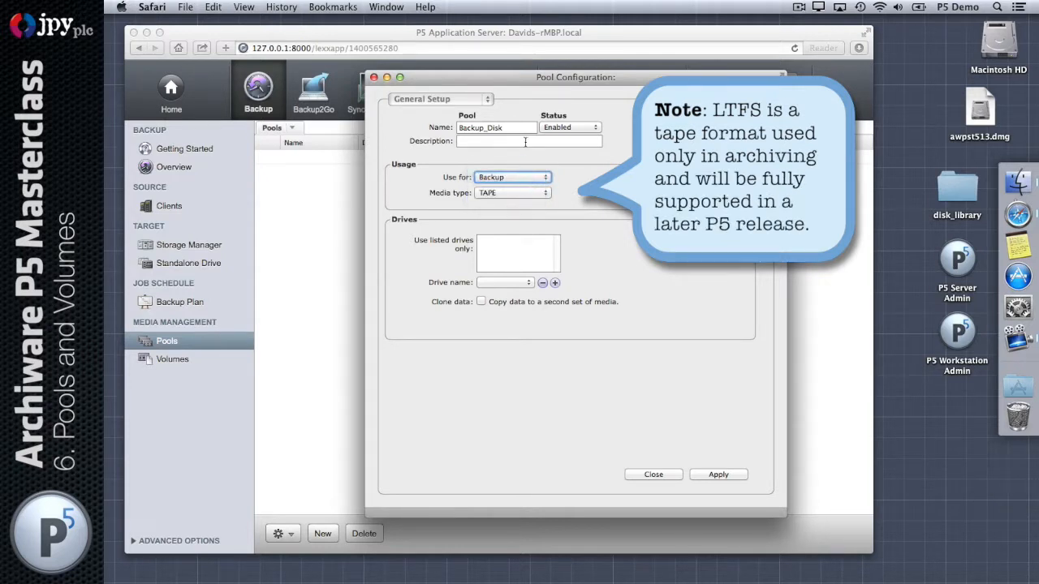
pyautogui.click(539, 194)
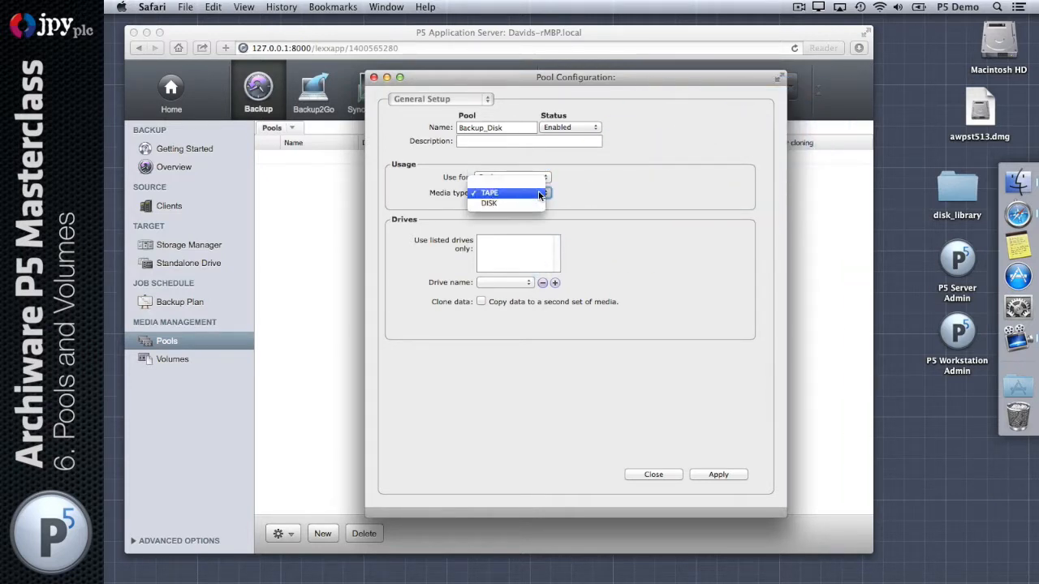
pyautogui.click(540, 208)
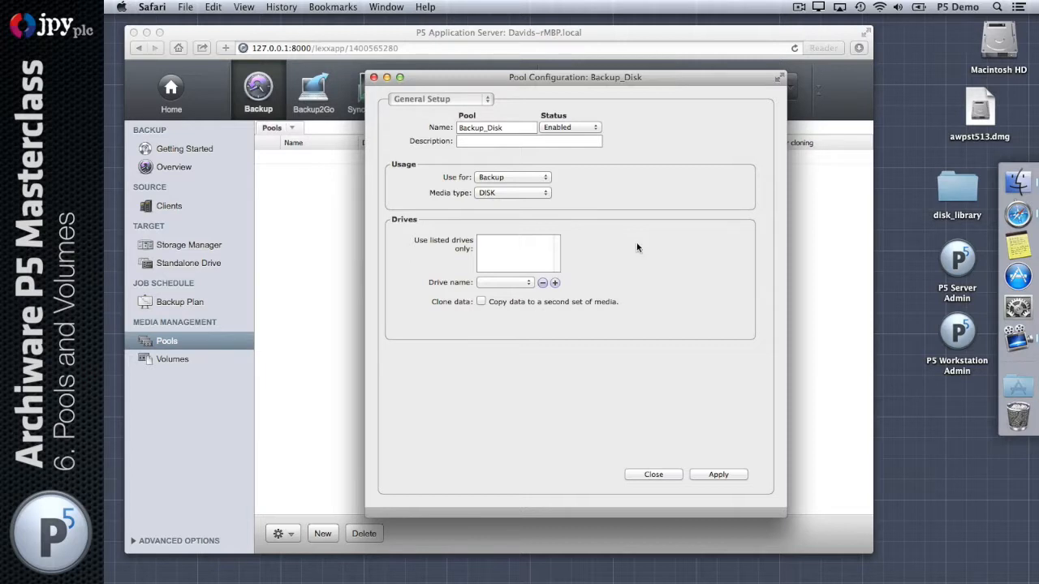
pyautogui.click(728, 476)
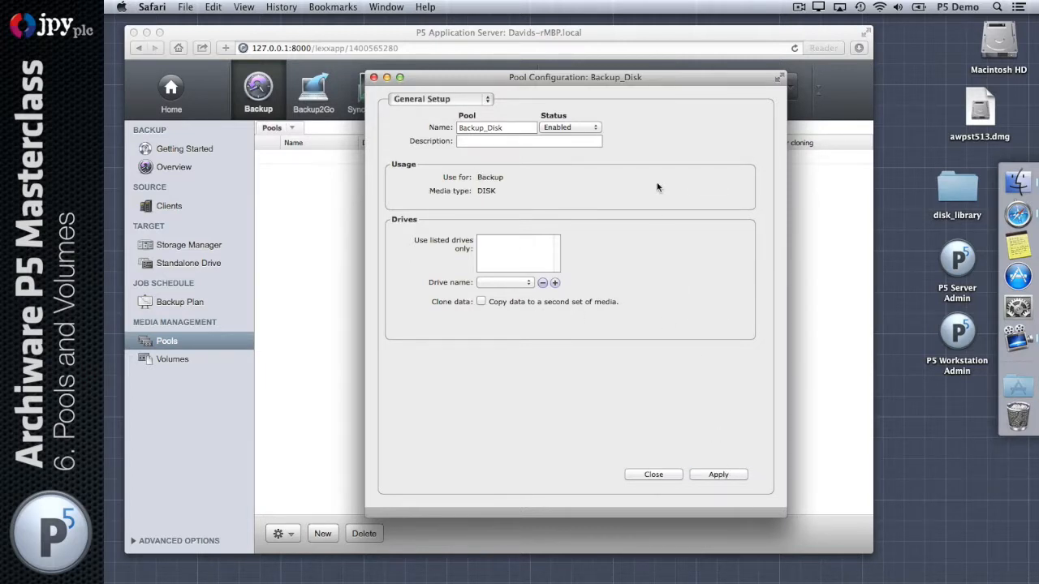
pyautogui.click(663, 473)
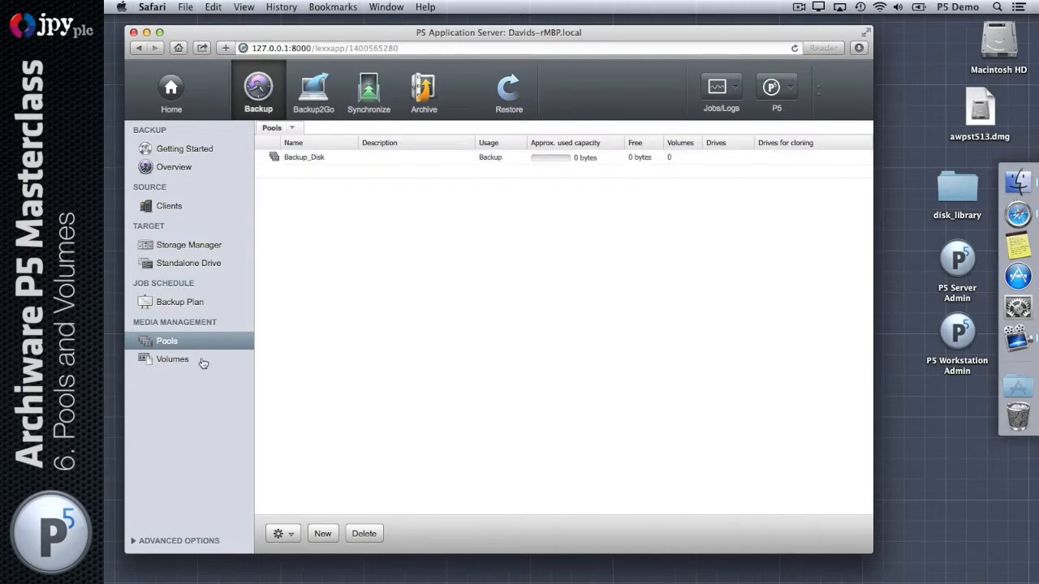
# Step: Create a second pool named Archive_Disk, used for Archive with media type DISK, and close its configuration
pyautogui.click(175, 359)
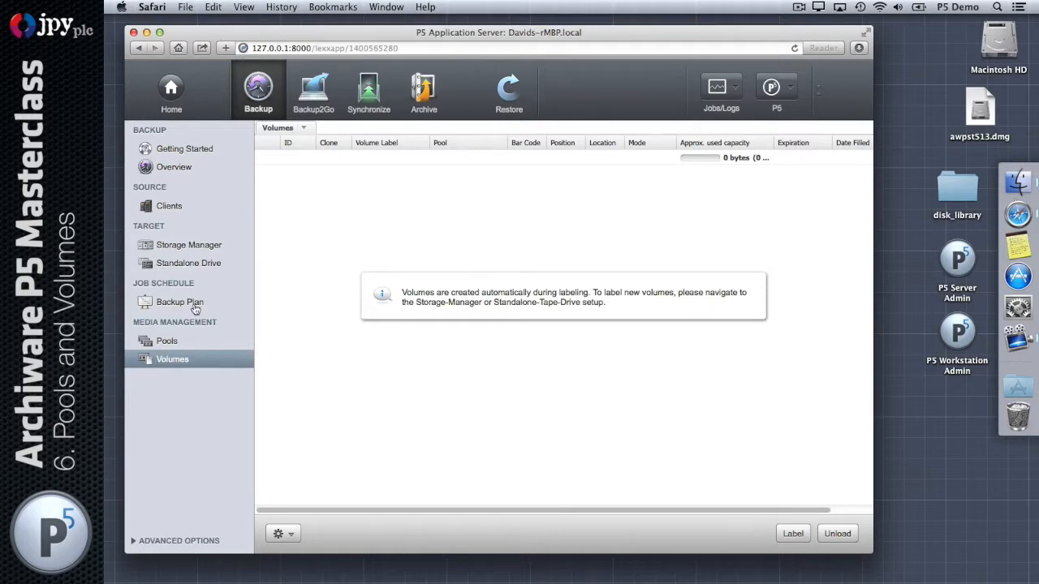
pyautogui.click(167, 341)
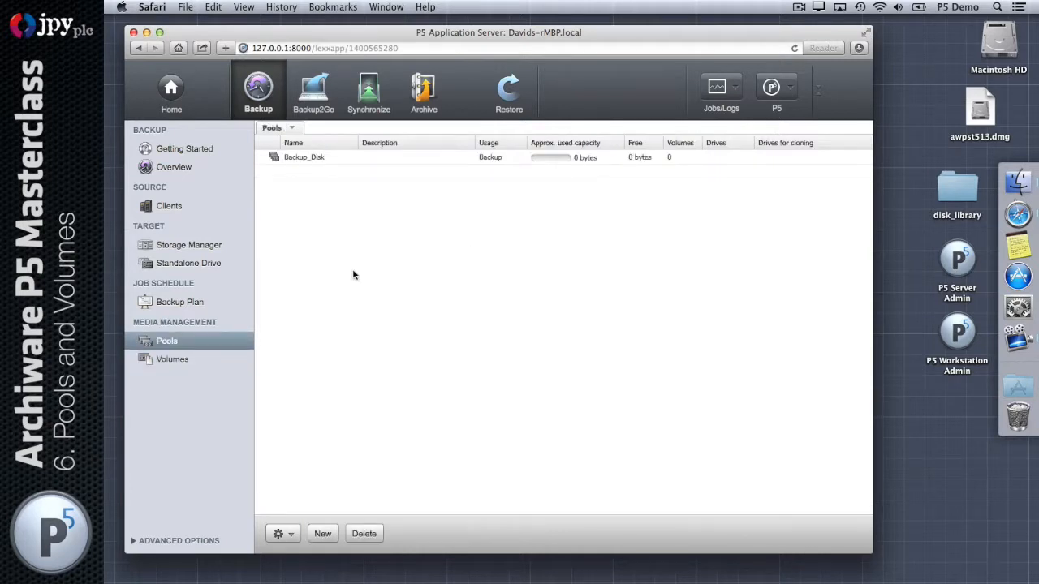
pyautogui.click(323, 533)
pyautogui.click(253, 100)
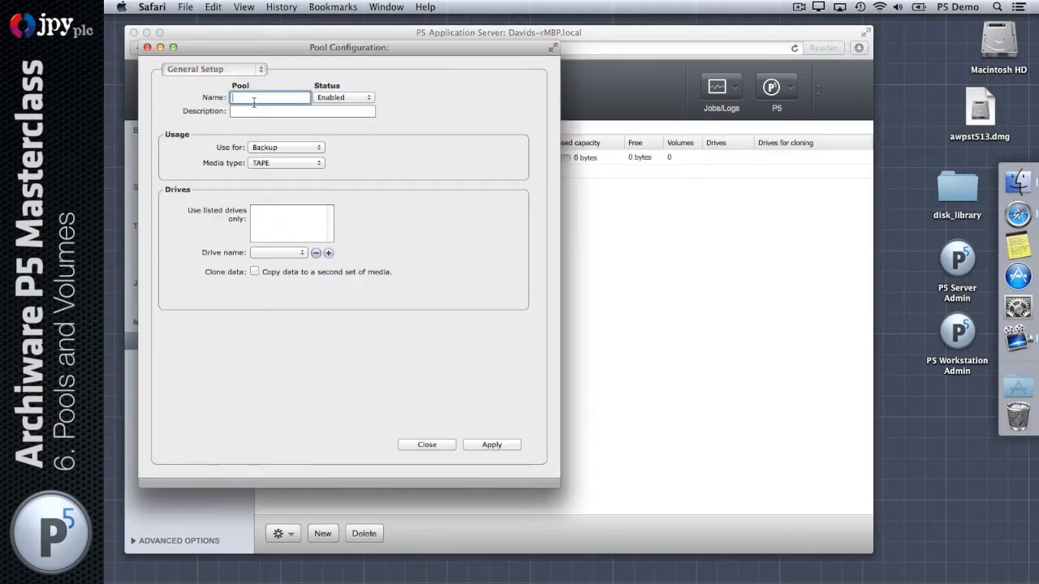
pyautogui.write('Archive_Disk')
pyautogui.click(270, 149)
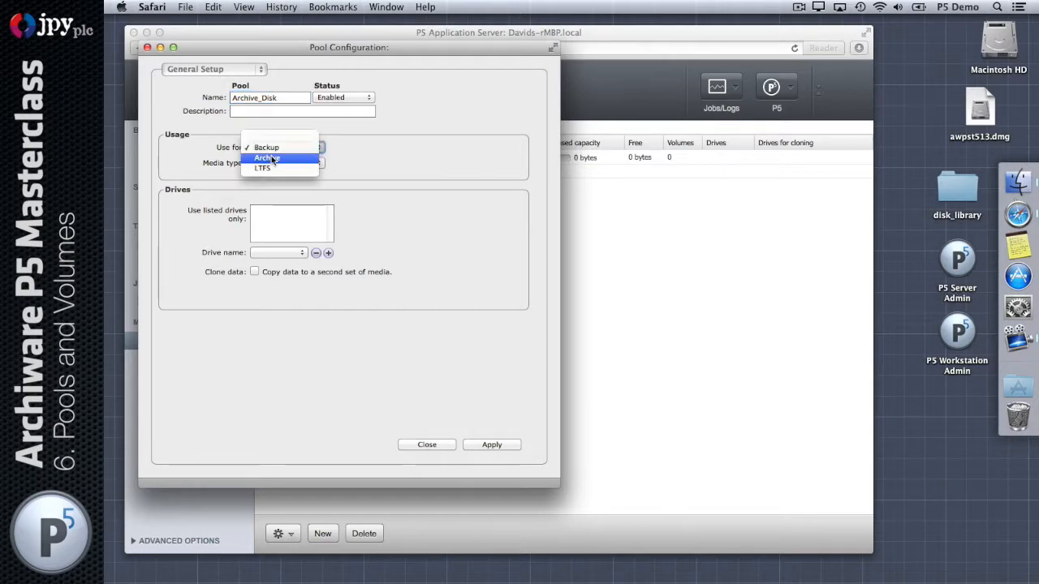
pyautogui.click(274, 158)
pyautogui.click(273, 163)
pyautogui.click(270, 174)
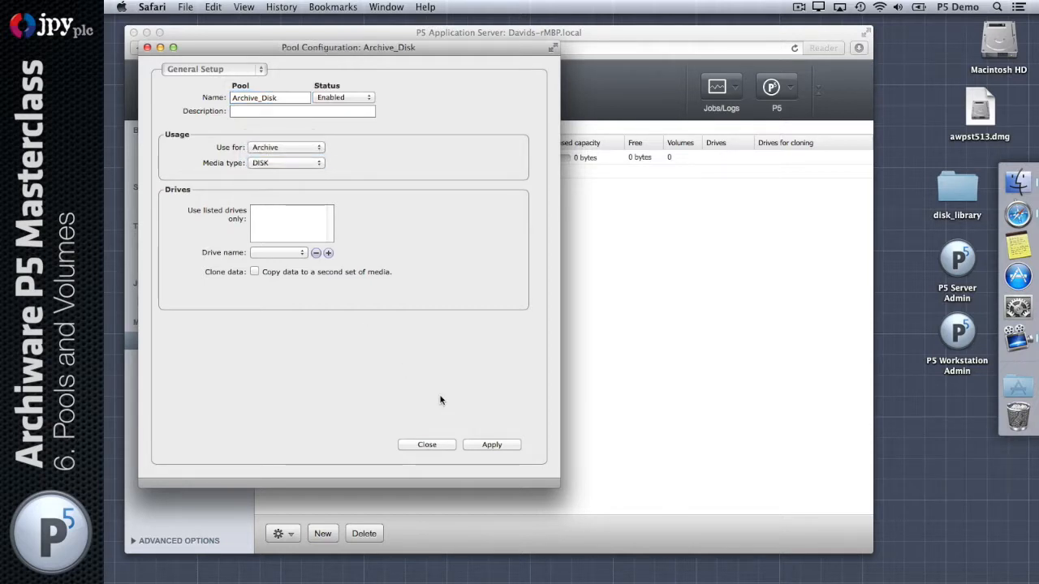
pyautogui.click(482, 444)
pyautogui.click(427, 445)
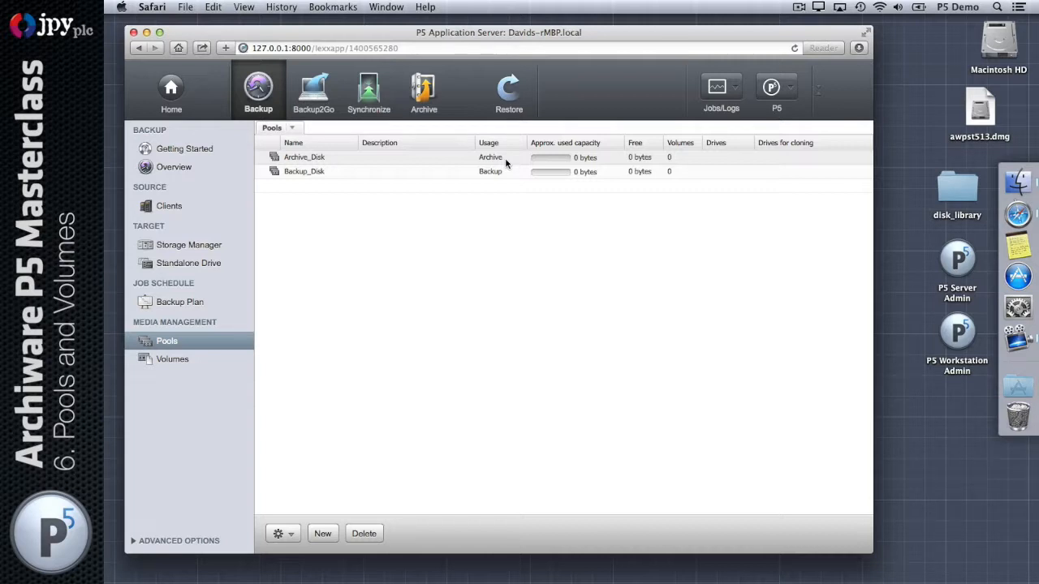
# Step: Review the disk library in the Storage Manager, then the lists of pools and volumes
pyautogui.click(209, 246)
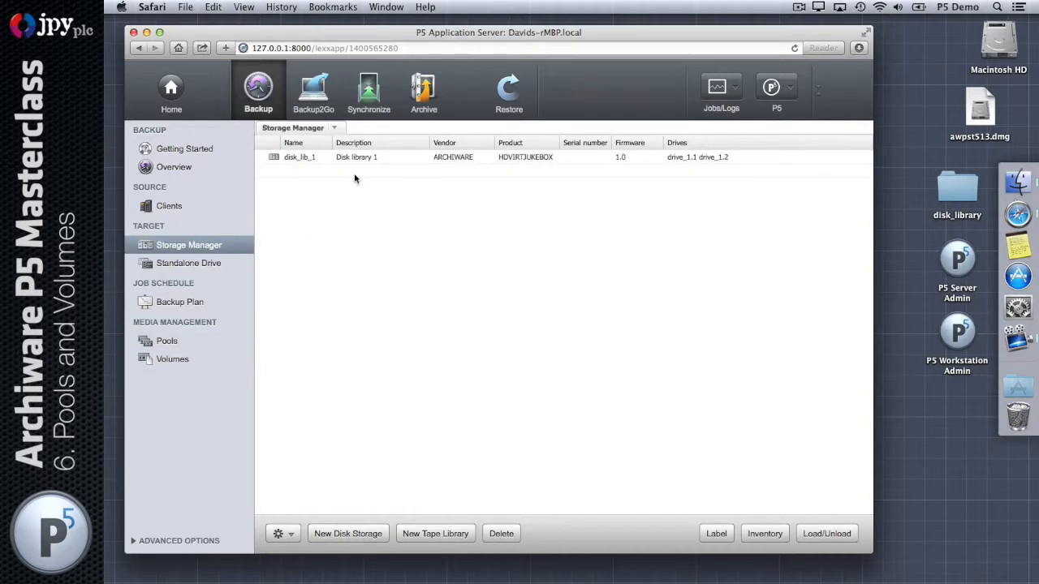
pyautogui.click(957, 192)
pyautogui.click(622, 201)
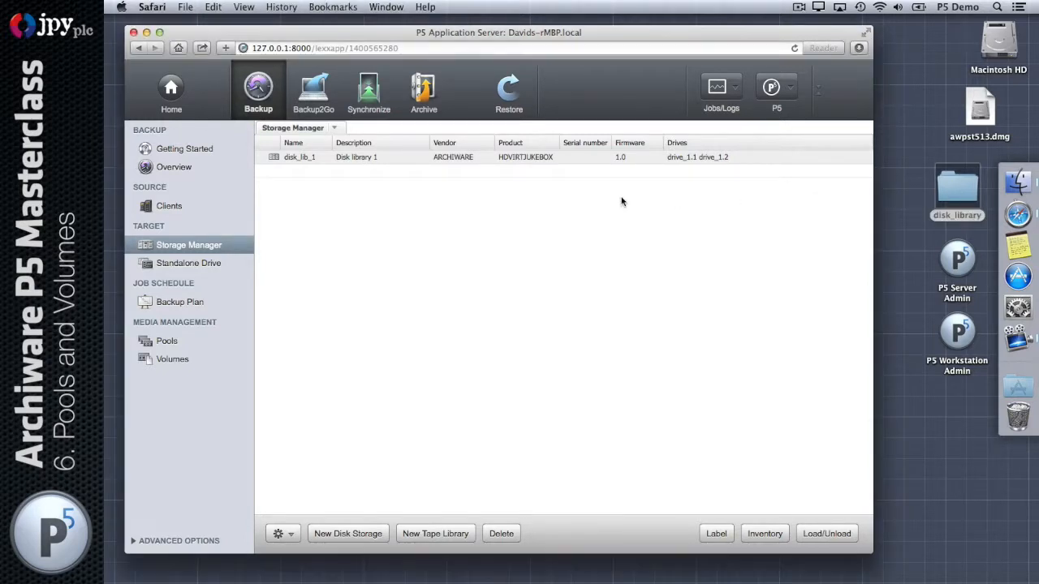
pyautogui.click(181, 344)
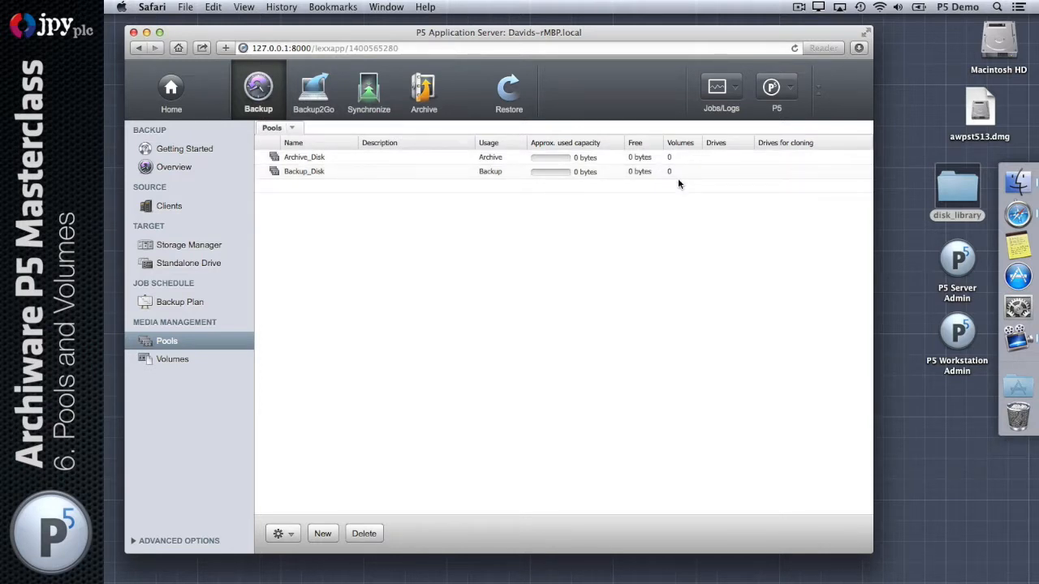
pyautogui.click(206, 362)
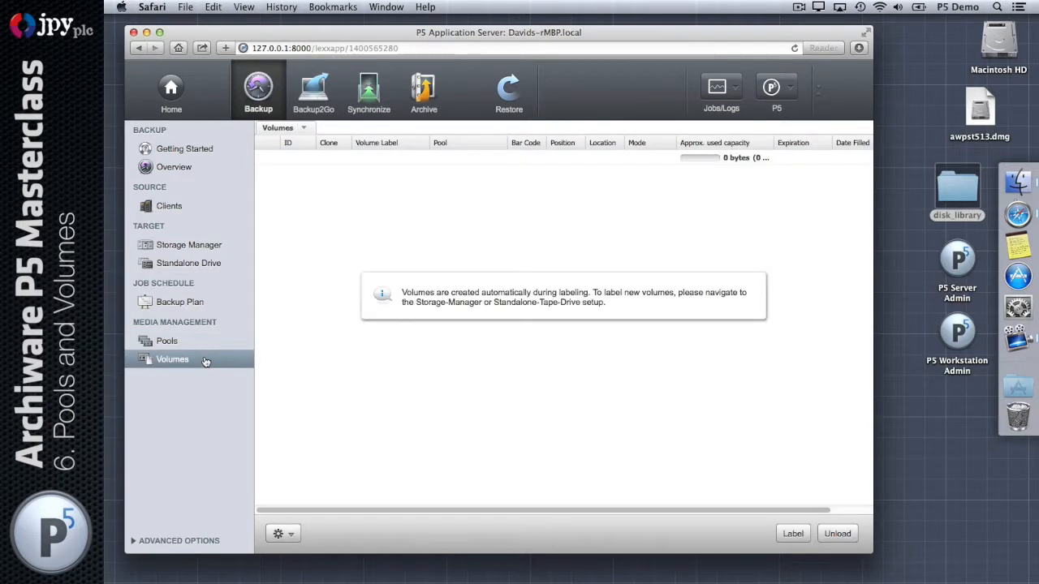
pyautogui.click(205, 346)
# Step: Inspect the contents of the disk_library desktop folder in Finder and close its window
pyautogui.click(966, 192)
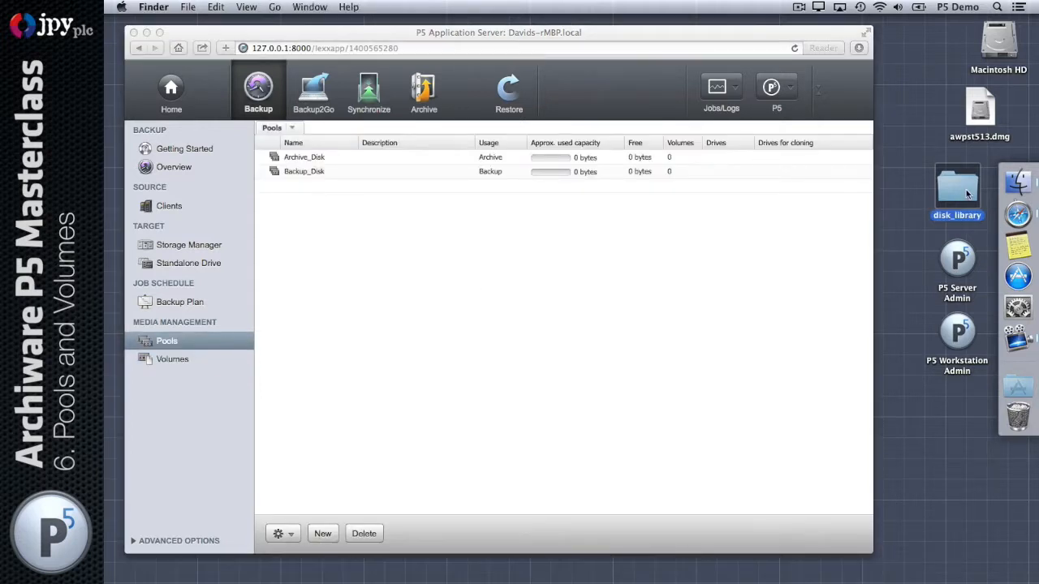
pyautogui.doubleClick(966, 192)
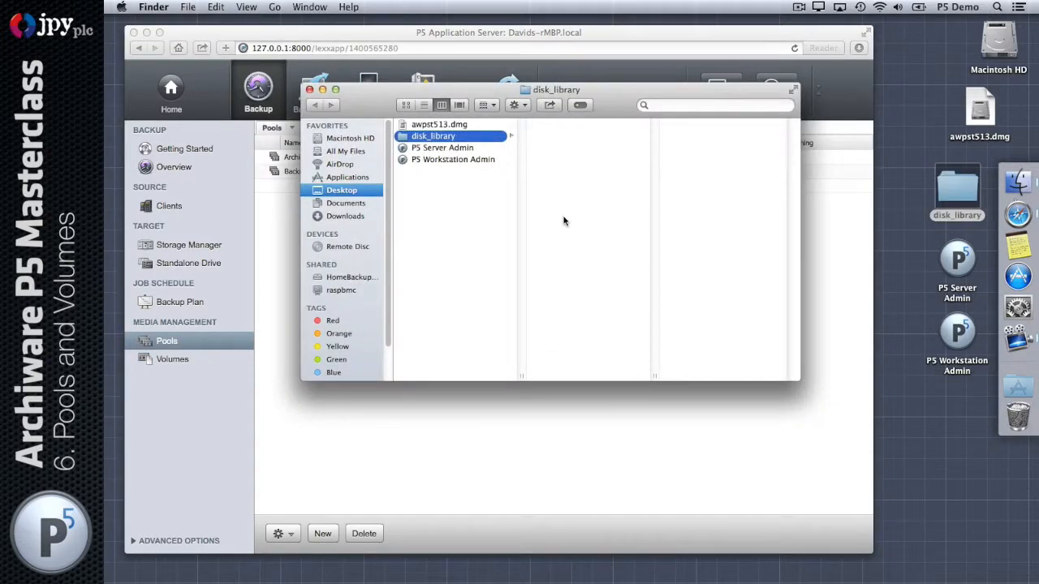
pyautogui.click(308, 91)
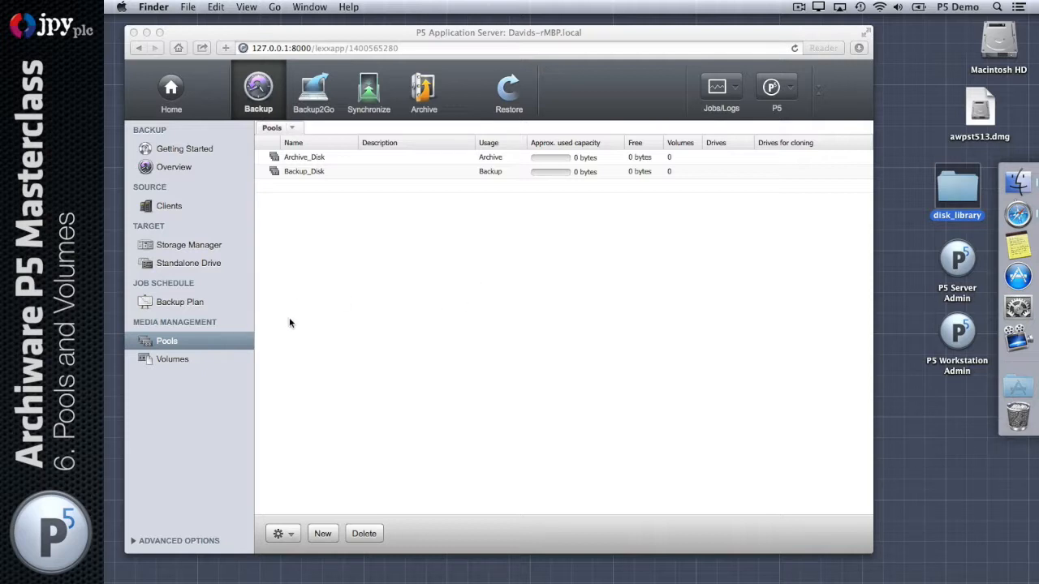
# Step: Open volume labelling for disk_lib_1 in the Storage Manager and select Slots 1 to 4
pyautogui.click(185, 254)
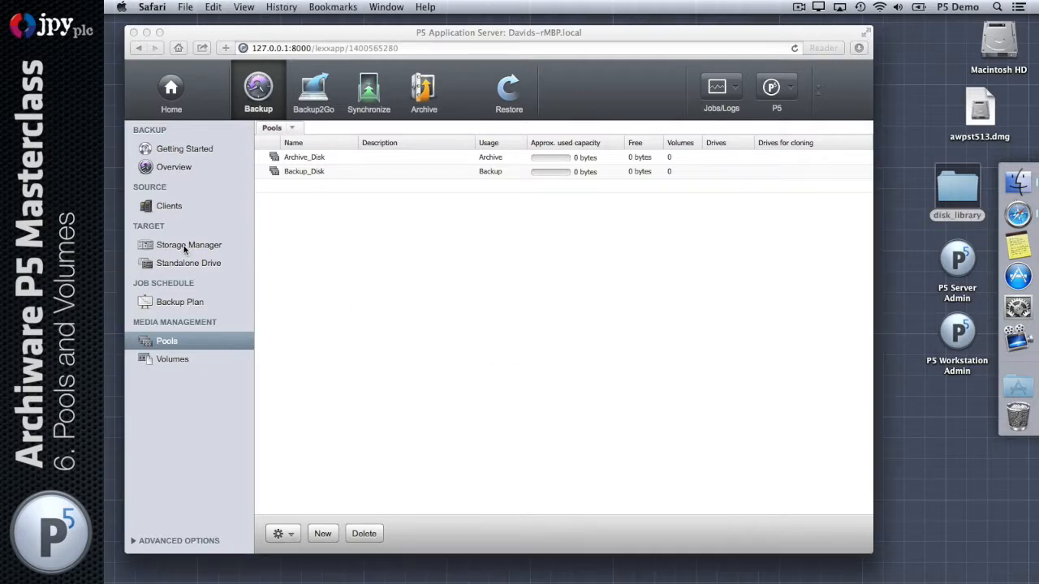
pyautogui.click(217, 248)
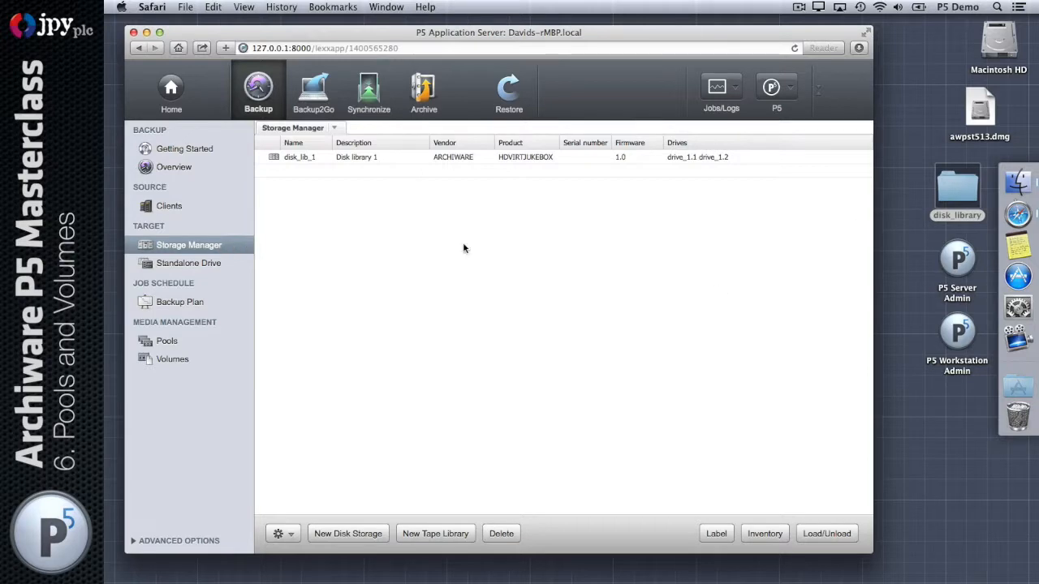
pyautogui.click(348, 157)
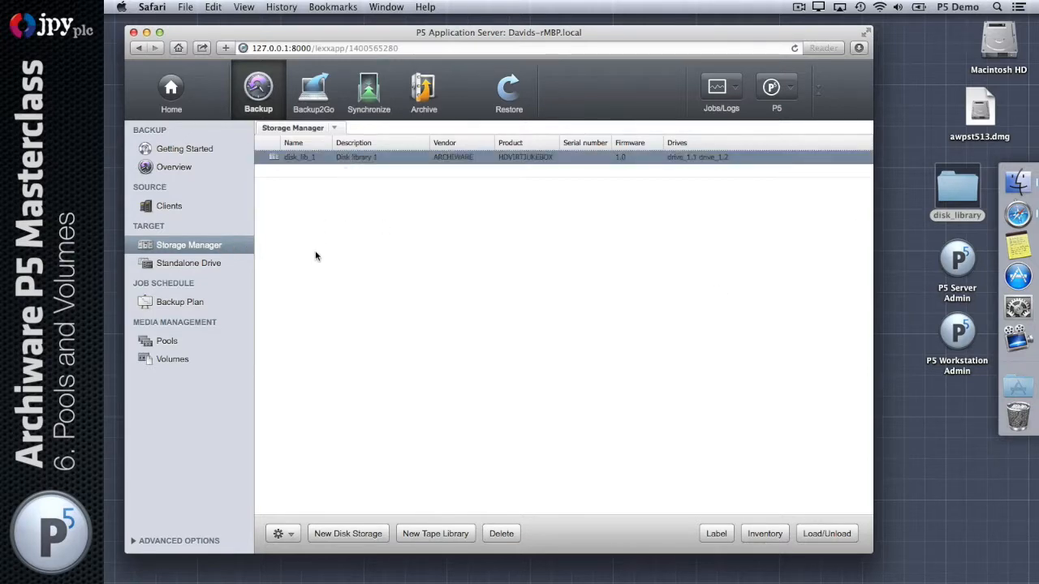
pyautogui.click(717, 537)
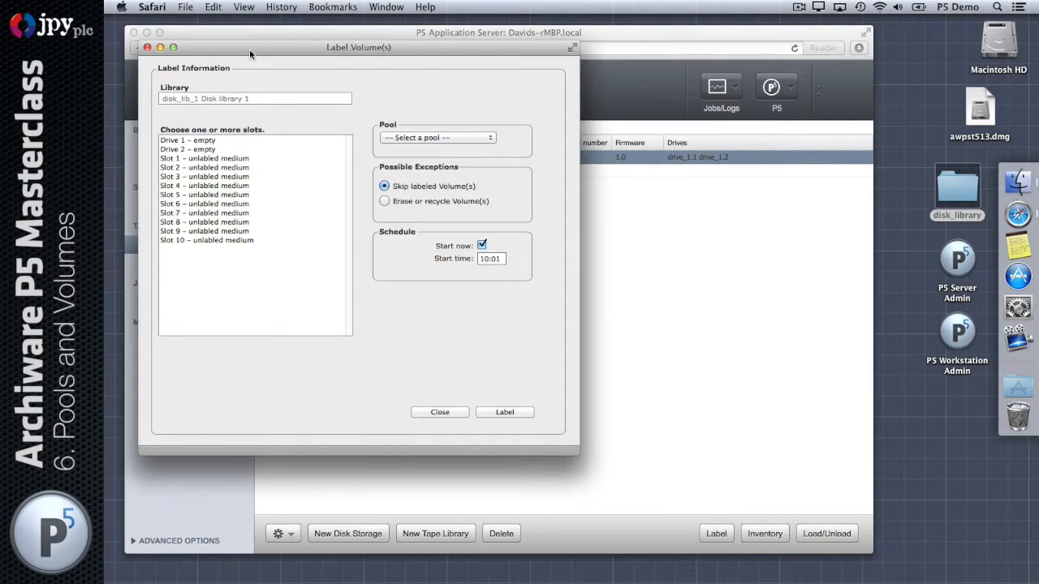
pyautogui.moveTo(250, 49); pyautogui.dragTo(427, 98)
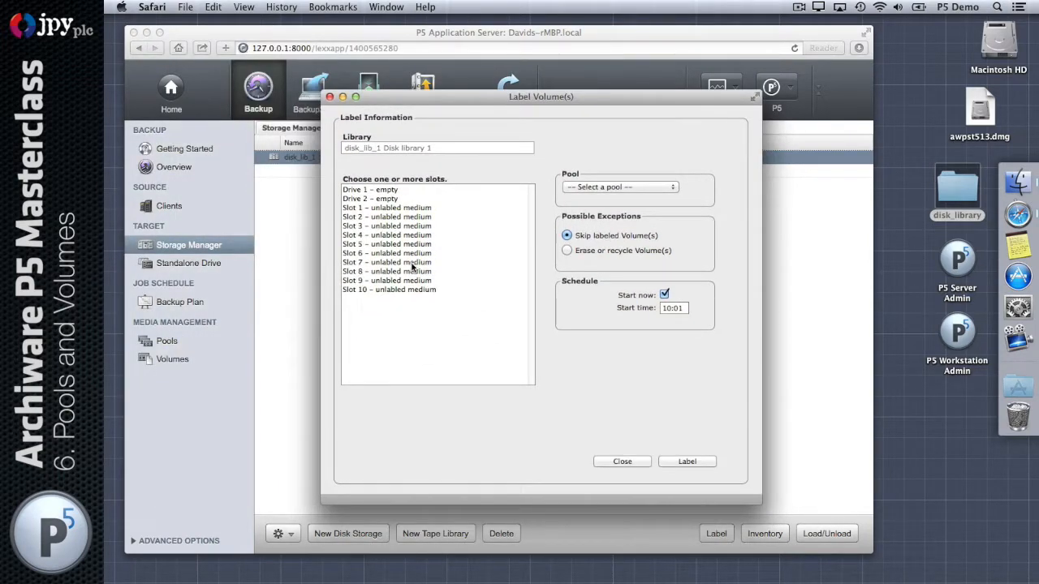
pyautogui.click(425, 210)
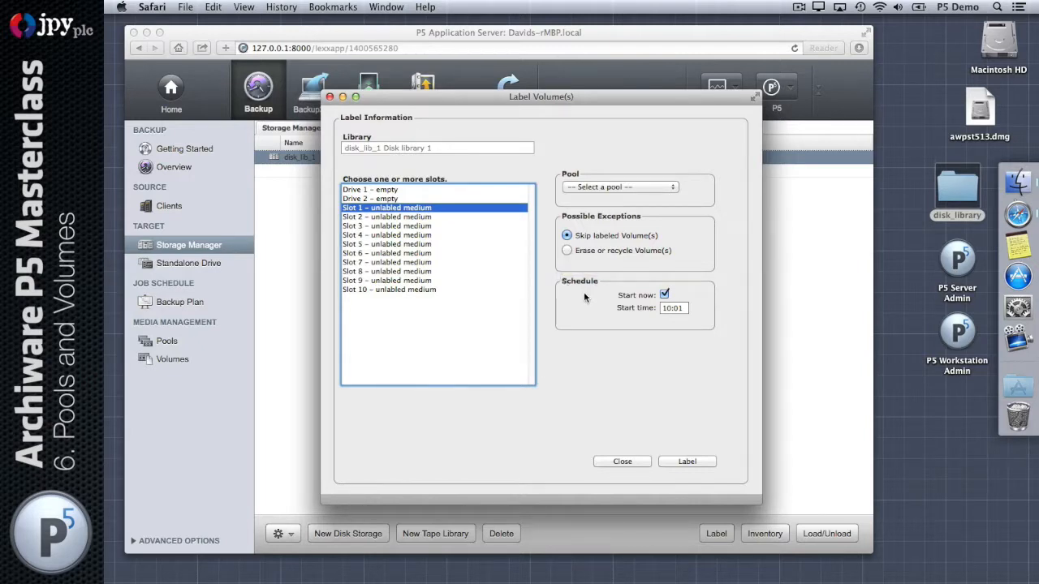
pyautogui.keyDown('shift'); pyautogui.click(427, 236); pyautogui.keyUp('shift')
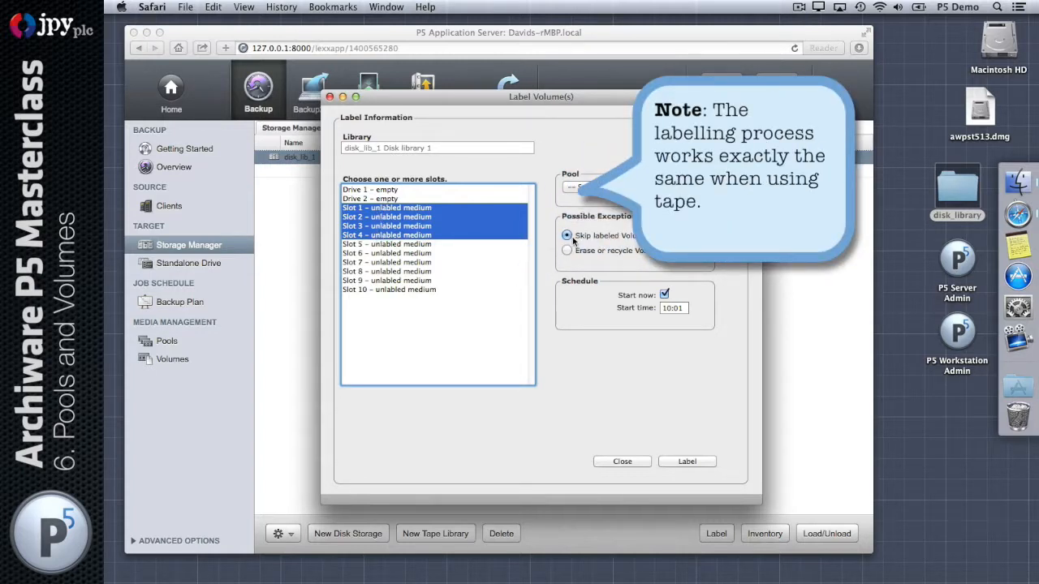
# Step: Label the selected slots into the Backup_Disk pool, skipping labeled volumes, and confirm the immediate label job
pyautogui.click(613, 187)
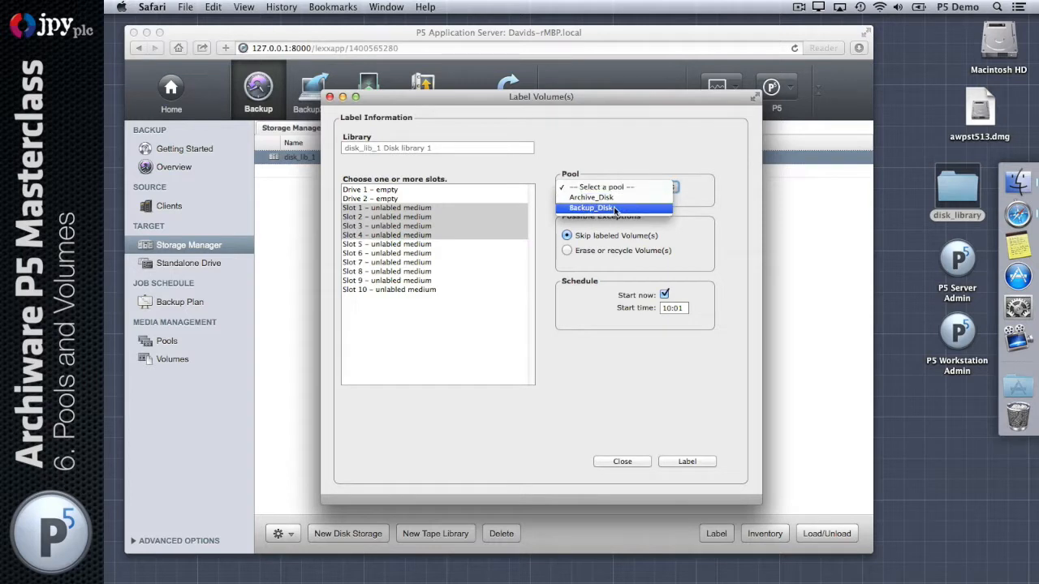
pyautogui.click(615, 209)
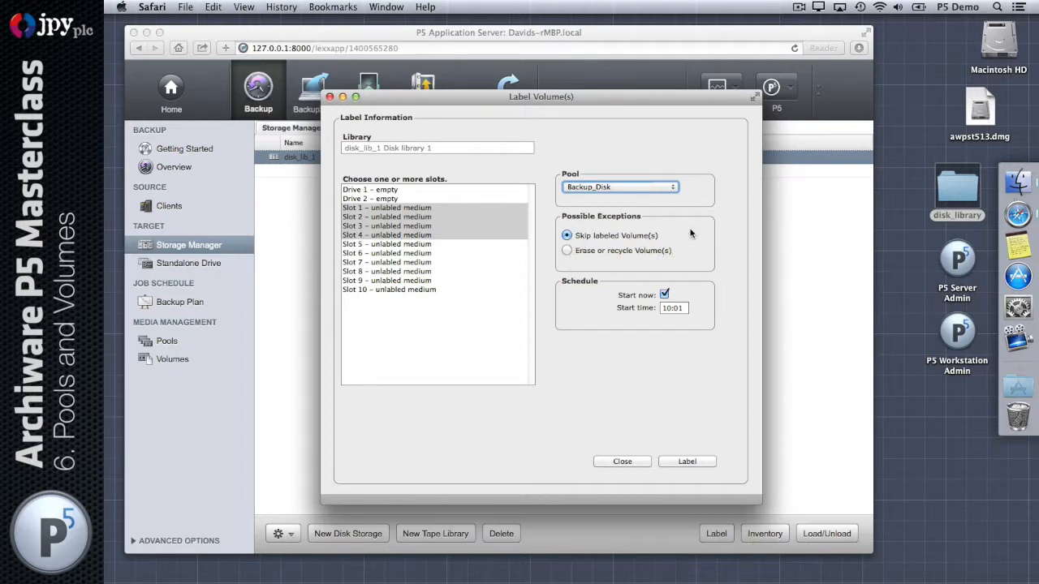
pyautogui.click(567, 251)
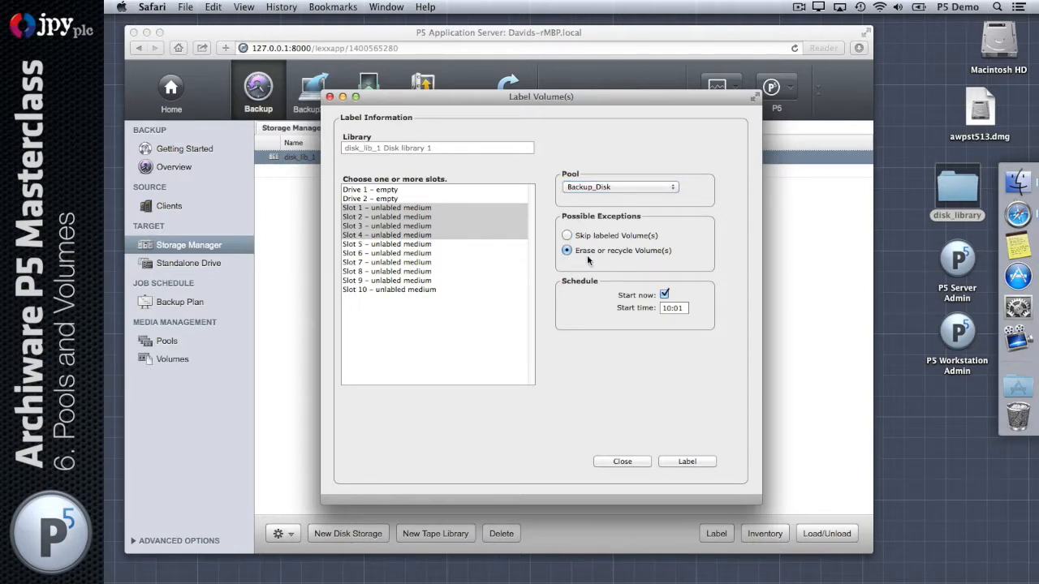
pyautogui.click(566, 236)
pyautogui.click(702, 461)
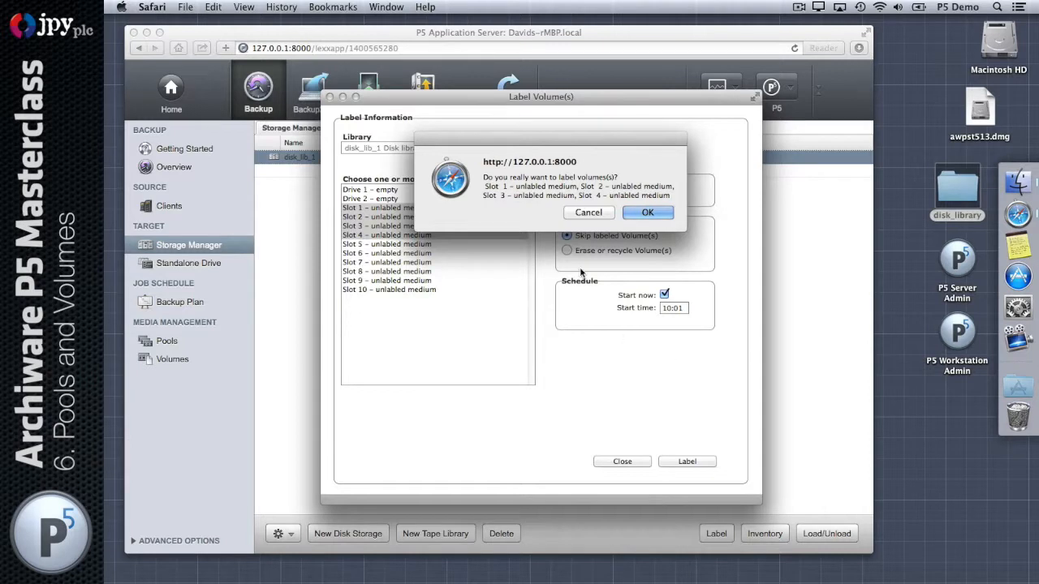
pyautogui.click(649, 213)
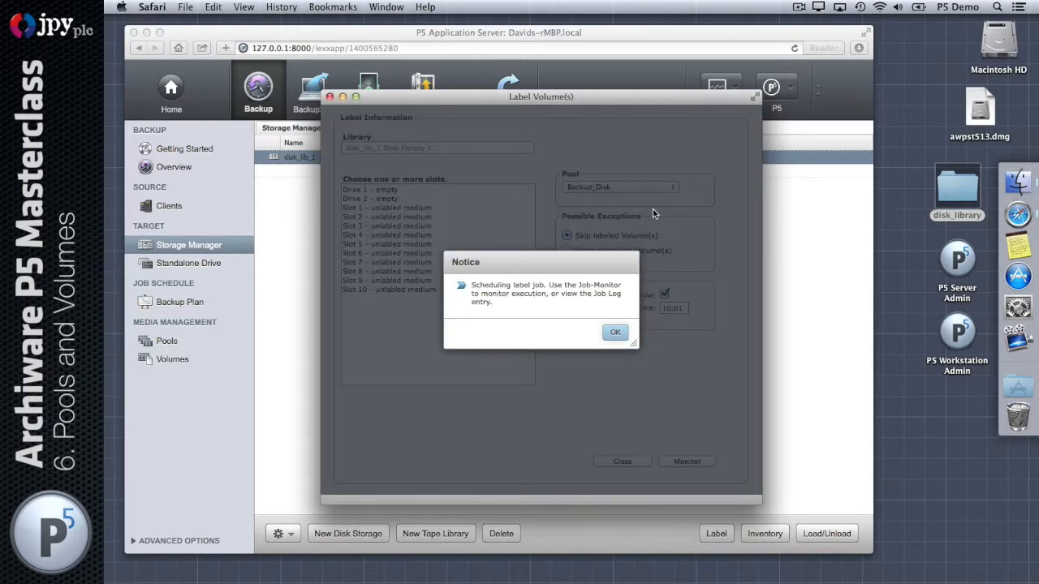
pyautogui.click(615, 338)
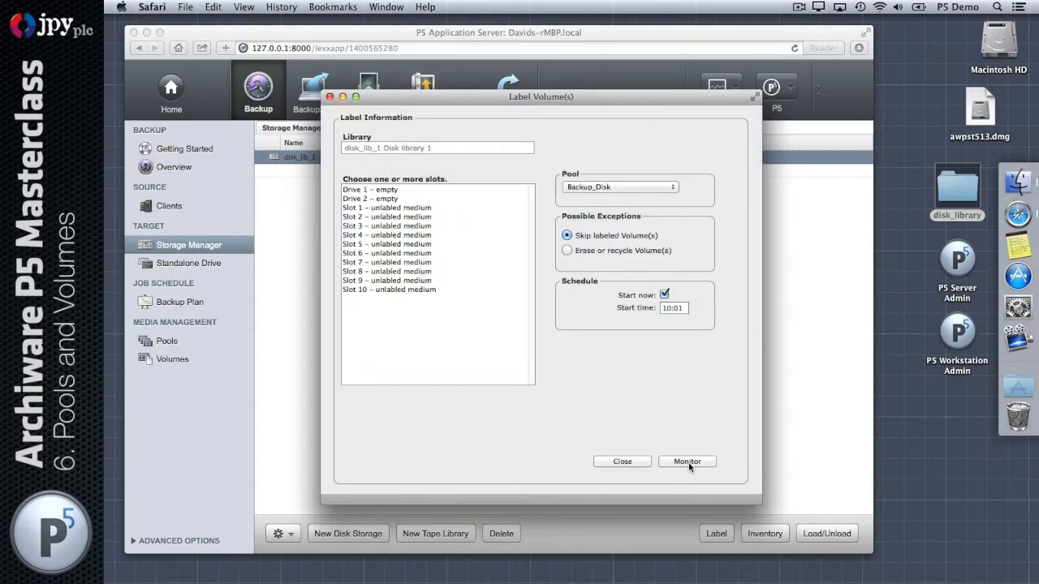
# Step: Open the Backup_Disk labeling job in the Job Monitor, examine its protocol of labeled slots, and close both windows
pyautogui.click(687, 463)
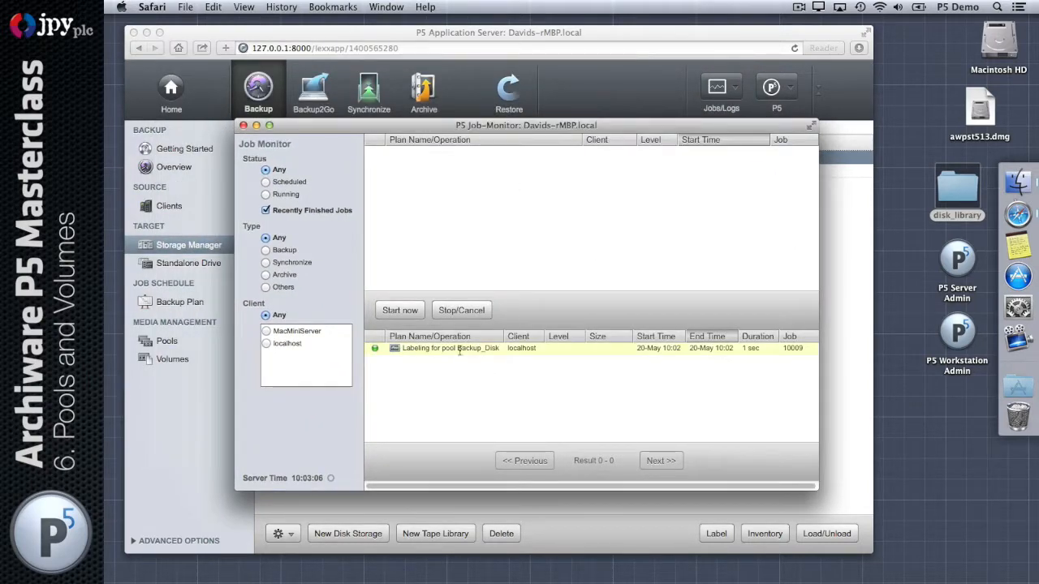
pyautogui.click(460, 350)
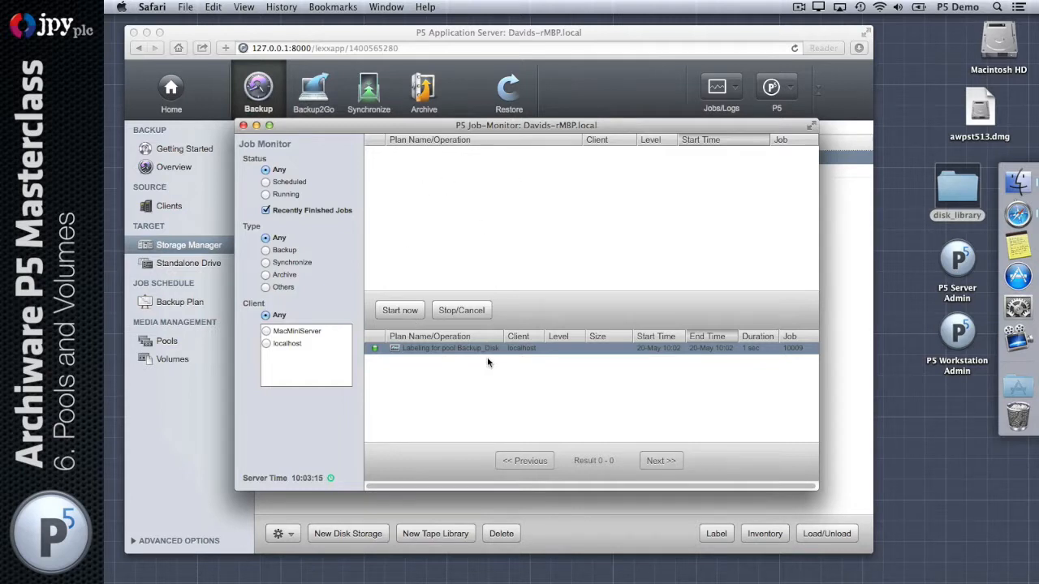
pyautogui.doubleClick(461, 347)
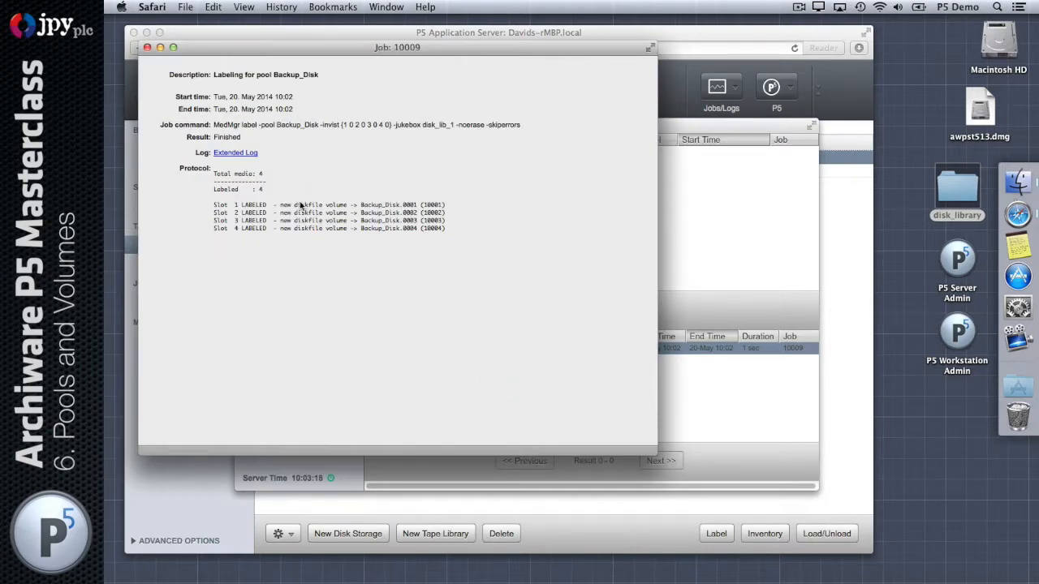
pyautogui.moveTo(280, 207); pyautogui.dragTo(403, 206)
pyautogui.doubleClick(371, 207)
pyautogui.click(146, 47)
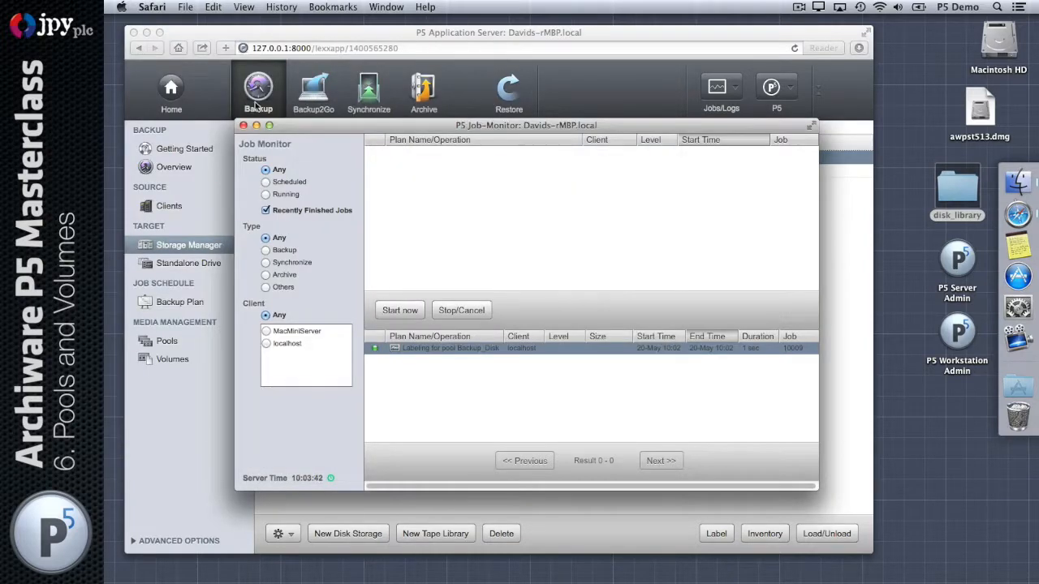
pyautogui.click(245, 128)
# Step: Review the volumes list, then inspect the files 10001 to 10004 in the disk_library desktop folder in Finder
pyautogui.click(197, 360)
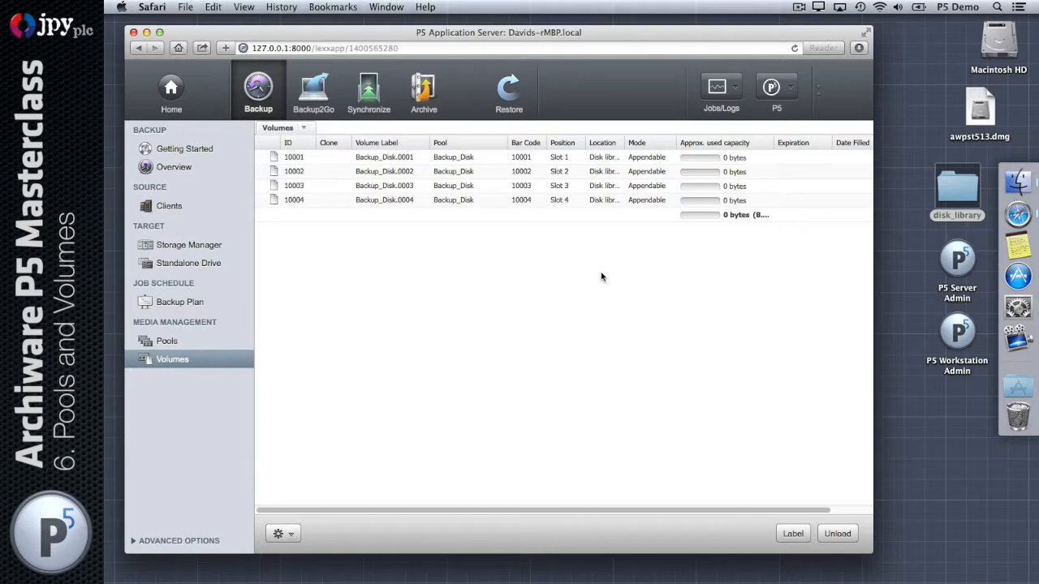
pyautogui.doubleClick(945, 199)
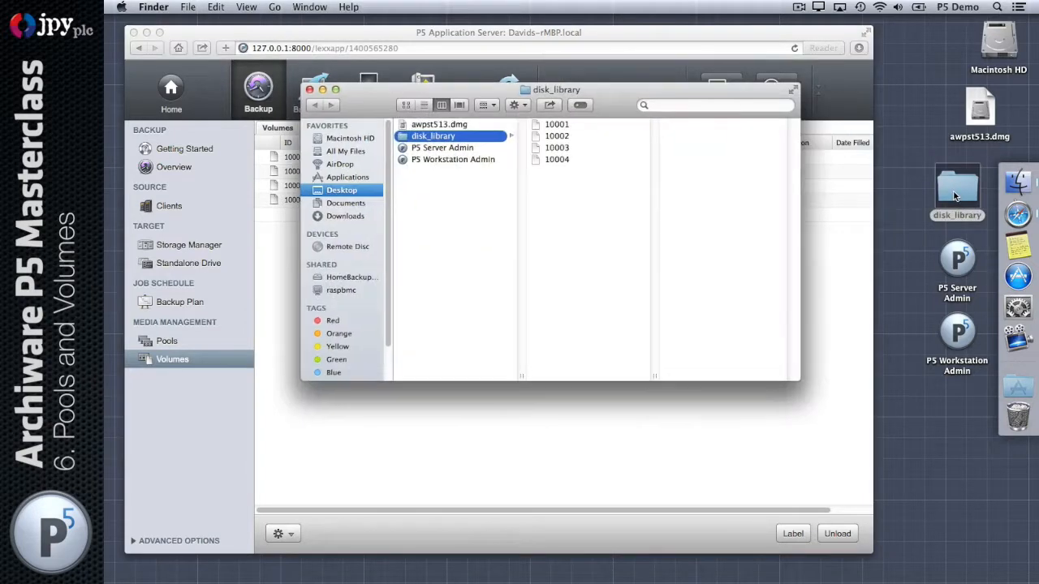
pyautogui.click(587, 125)
pyautogui.click(587, 138)
pyautogui.click(586, 149)
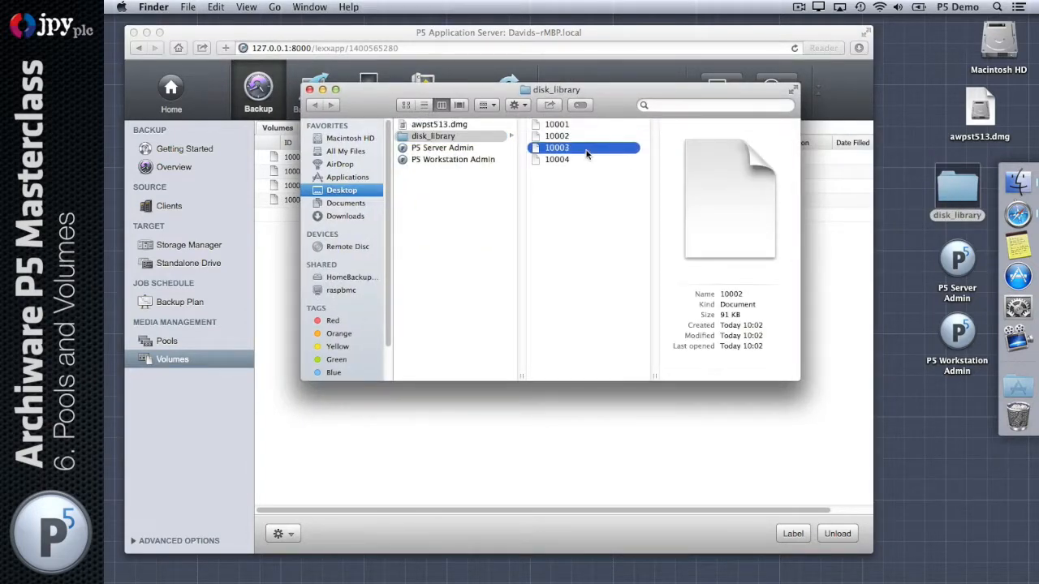
pyautogui.click(587, 161)
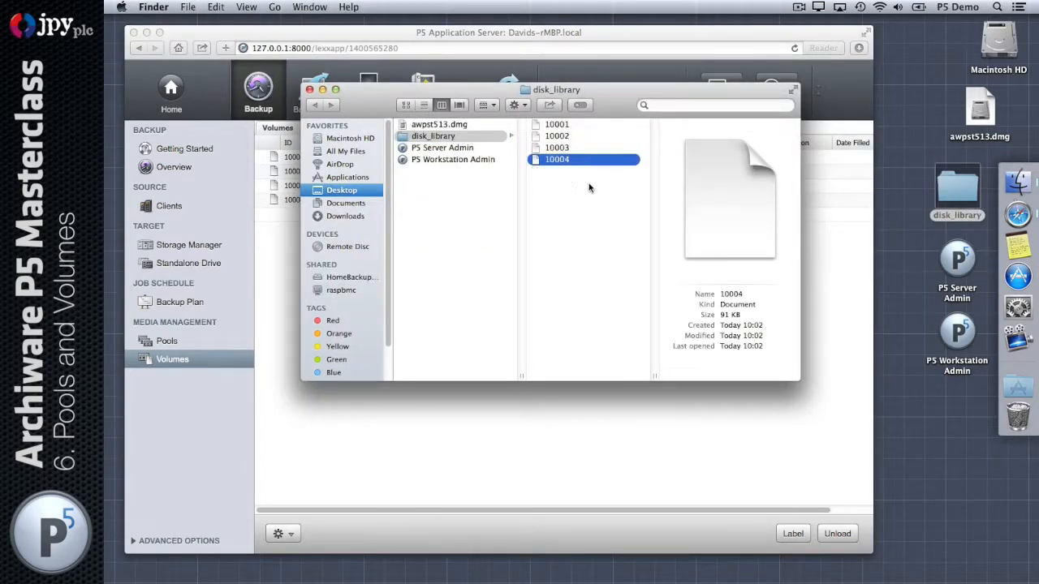
# Step: Switch the disk_library folder to list view, reposition and widen its window to compare with the volumes, and close it
pyautogui.click(424, 104)
pyautogui.moveTo(461, 88); pyautogui.dragTo(452, 217)
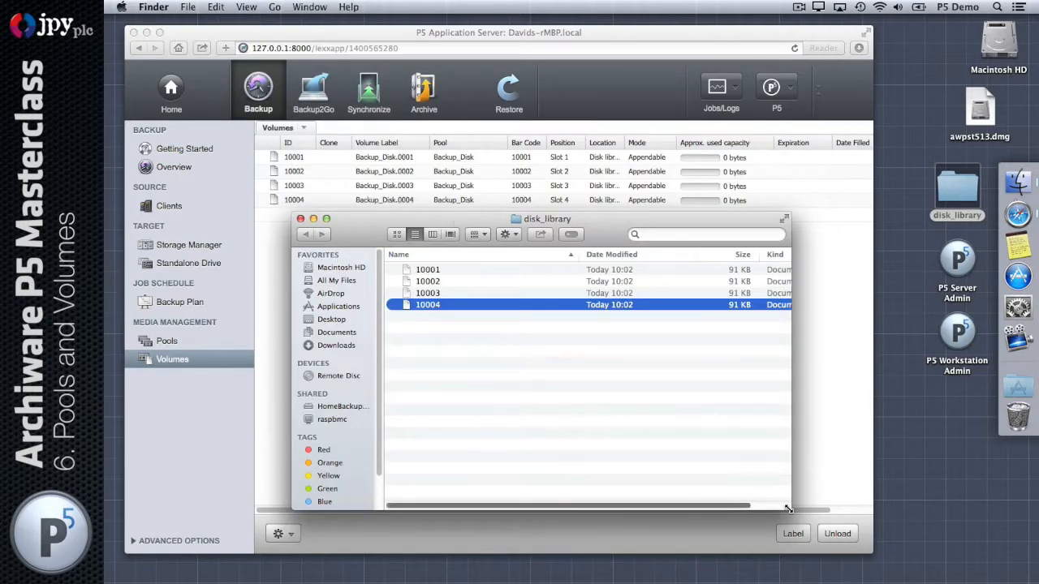
pyautogui.moveTo(789, 508); pyautogui.dragTo(915, 487)
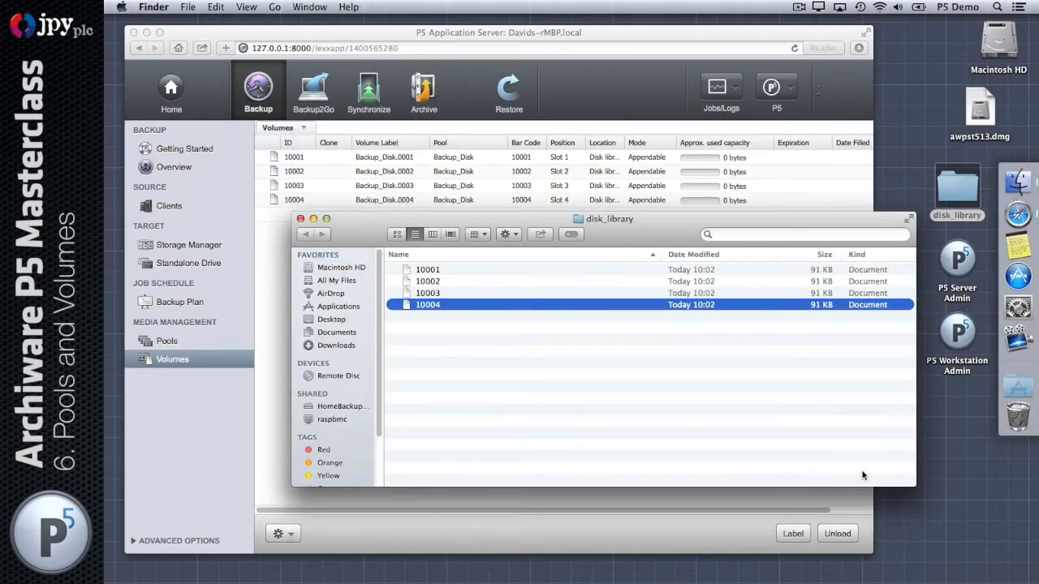
pyautogui.click(300, 218)
# Step: Review the Backup_Disk pool in the pools list, then open volume labelling for disk_lib_1 and select Slots 5 to 8
pyautogui.click(166, 341)
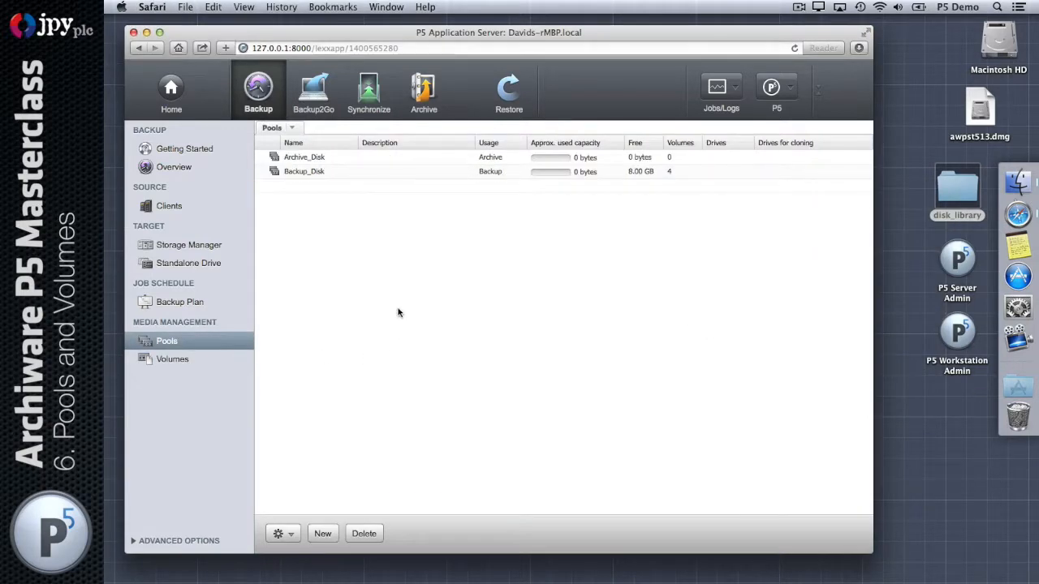
pyautogui.click(327, 169)
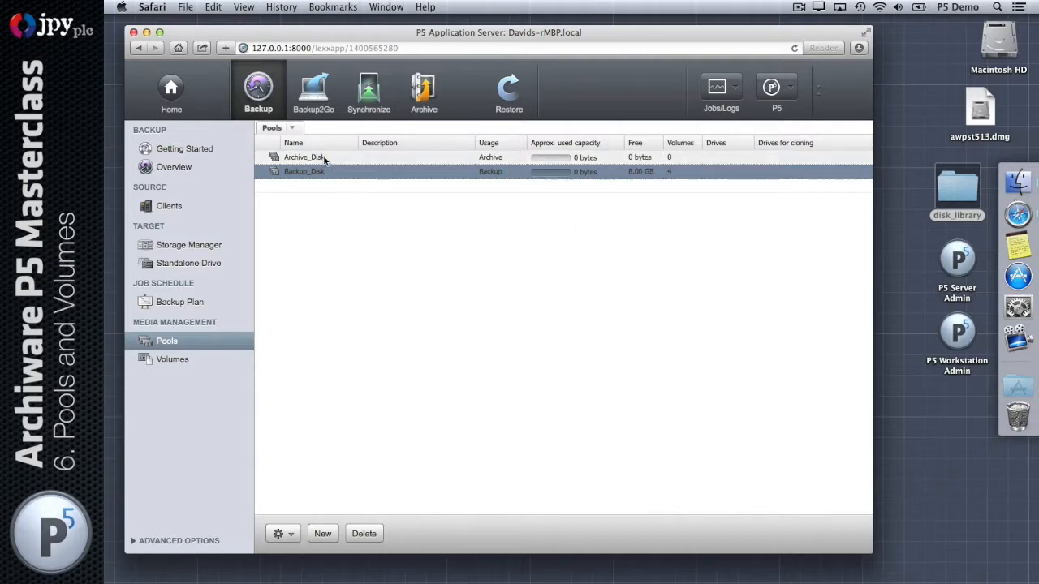
pyautogui.click(203, 245)
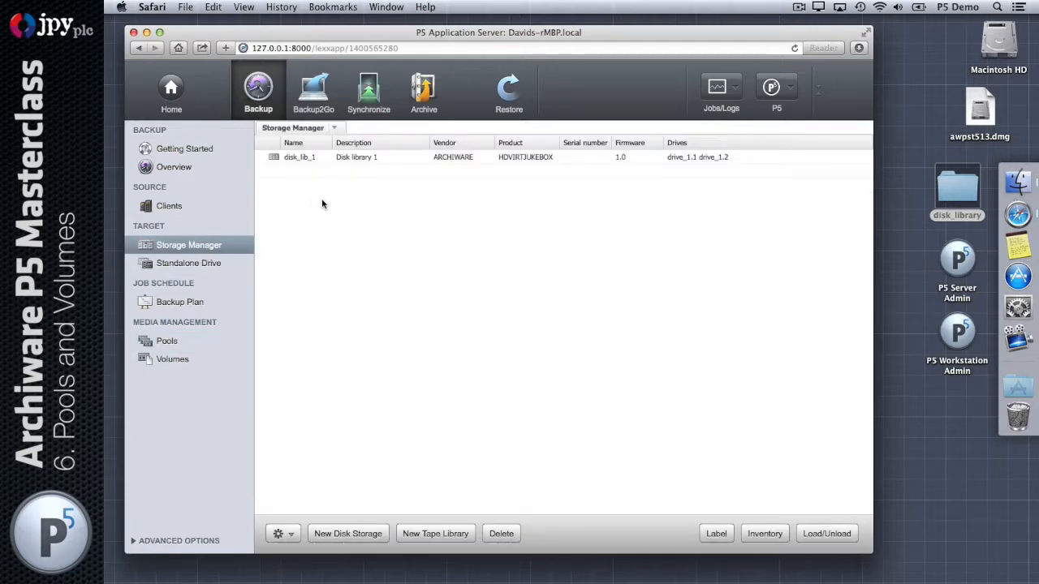
pyautogui.click(356, 162)
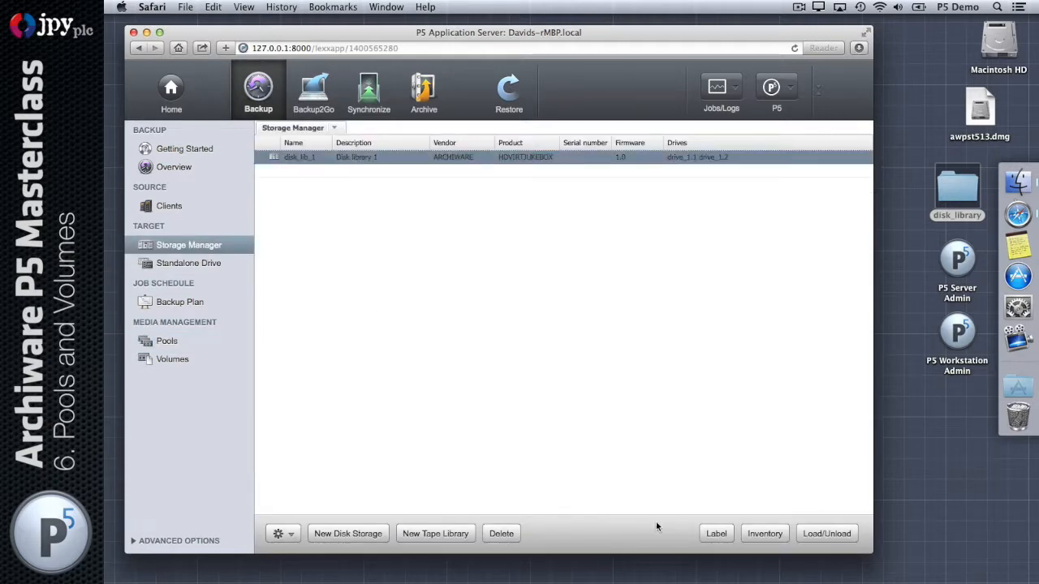
pyautogui.click(716, 533)
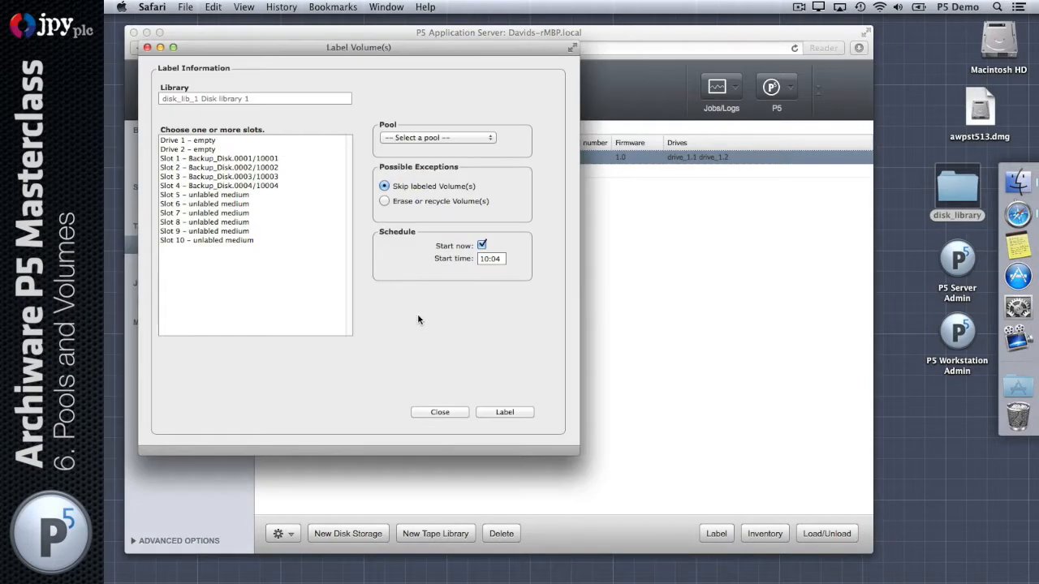
pyautogui.click(294, 195)
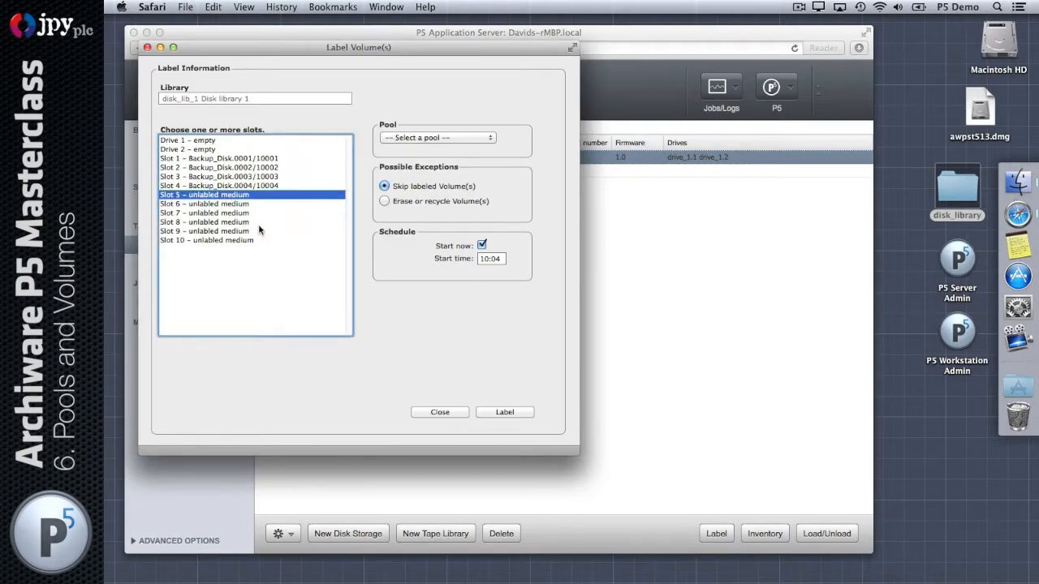
pyautogui.keyDown('shift'); pyautogui.click(254, 222); pyautogui.keyUp('shift')
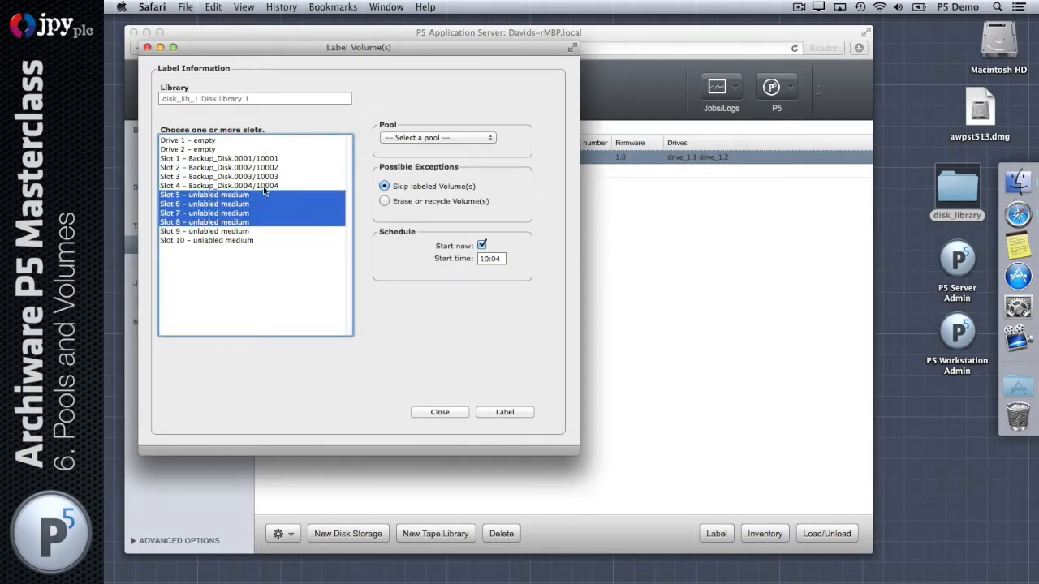
# Step: Label the selected slots into the Archive_Disk pool, skipping labeled volumes, and confirm the immediate label job
pyautogui.click(472, 139)
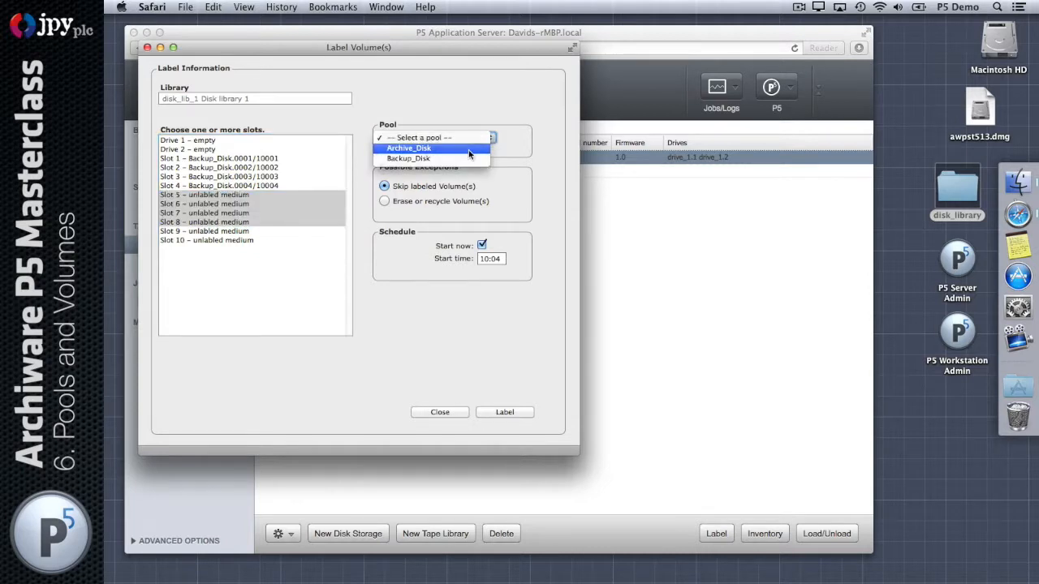
pyautogui.click(467, 150)
pyautogui.click(505, 412)
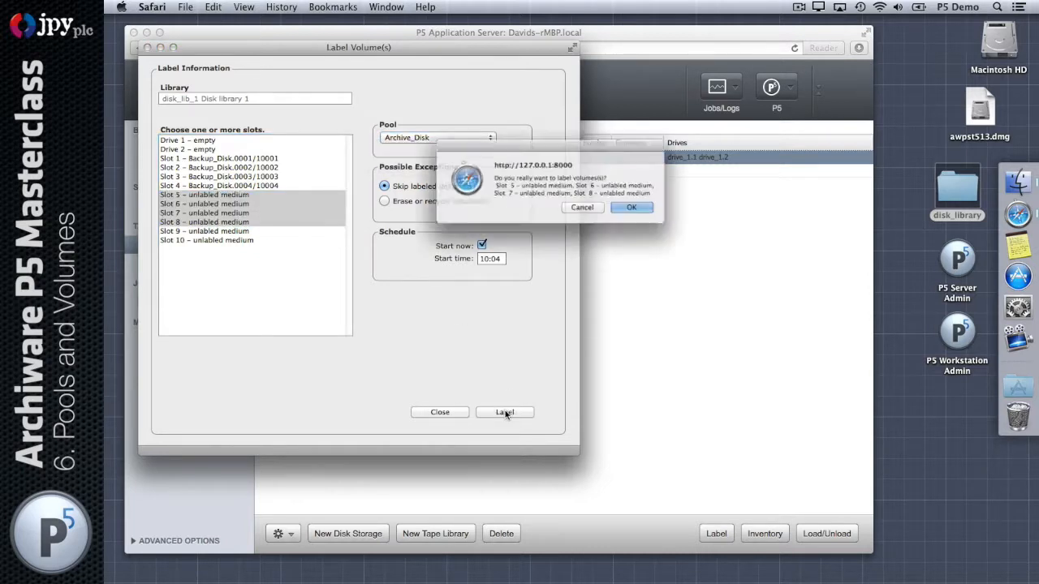
pyautogui.click(641, 214)
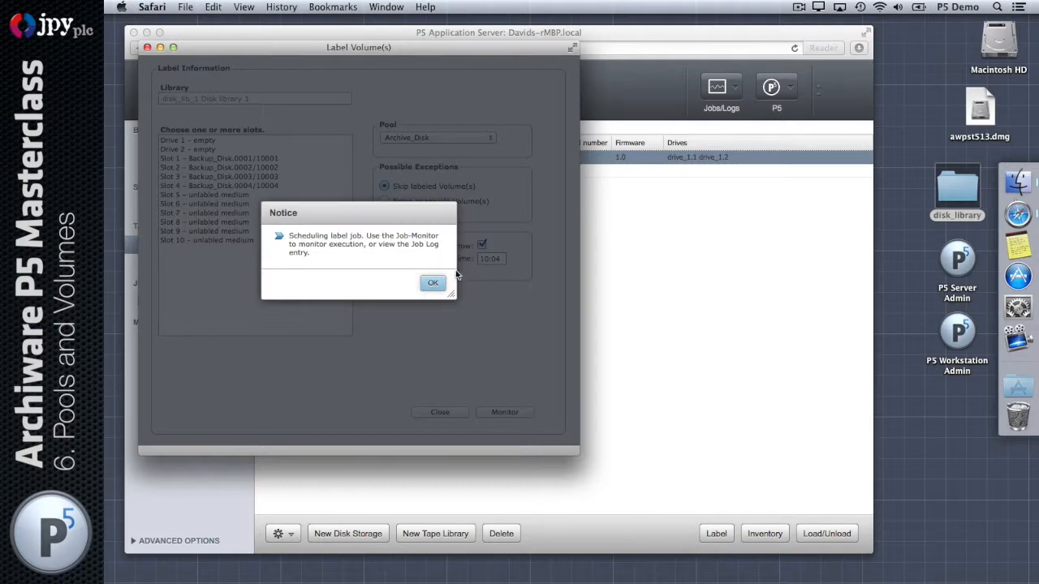
pyautogui.click(436, 284)
# Step: Check the Archive_Disk labeling job in the Job Monitor, then review the lists of volumes and pools
pyautogui.click(514, 412)
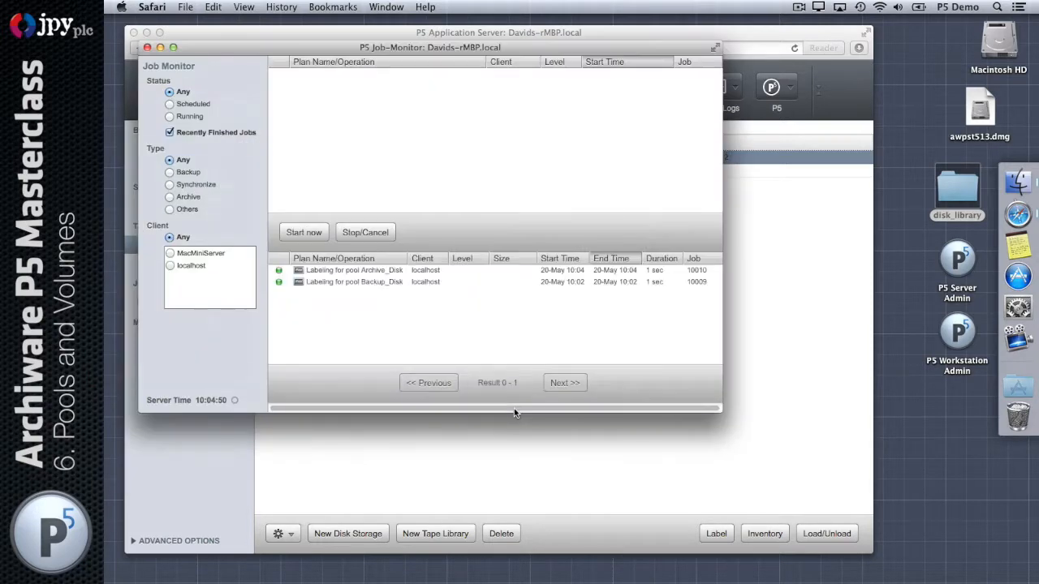
pyautogui.click(148, 47)
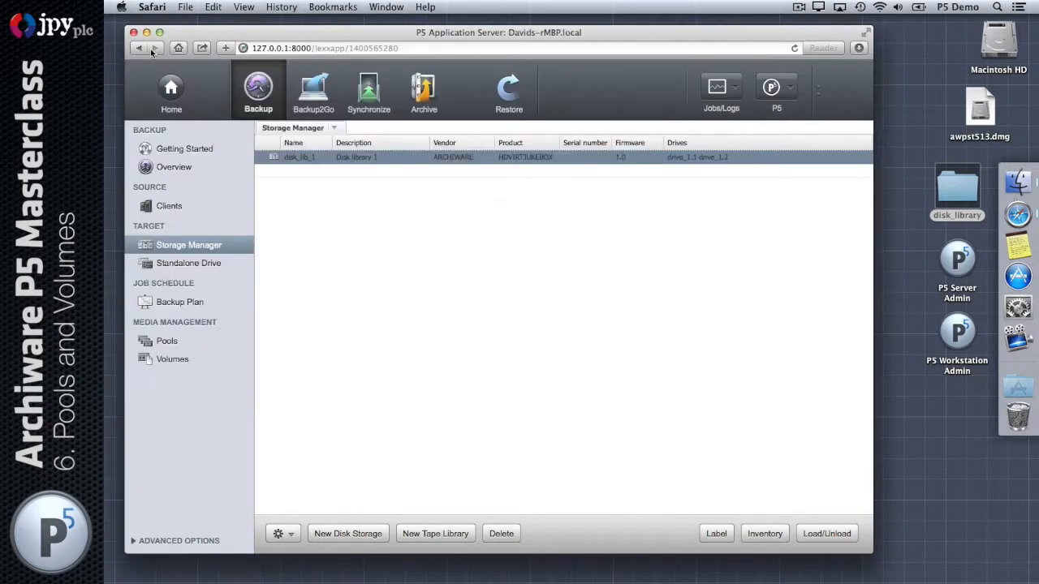
pyautogui.click(197, 364)
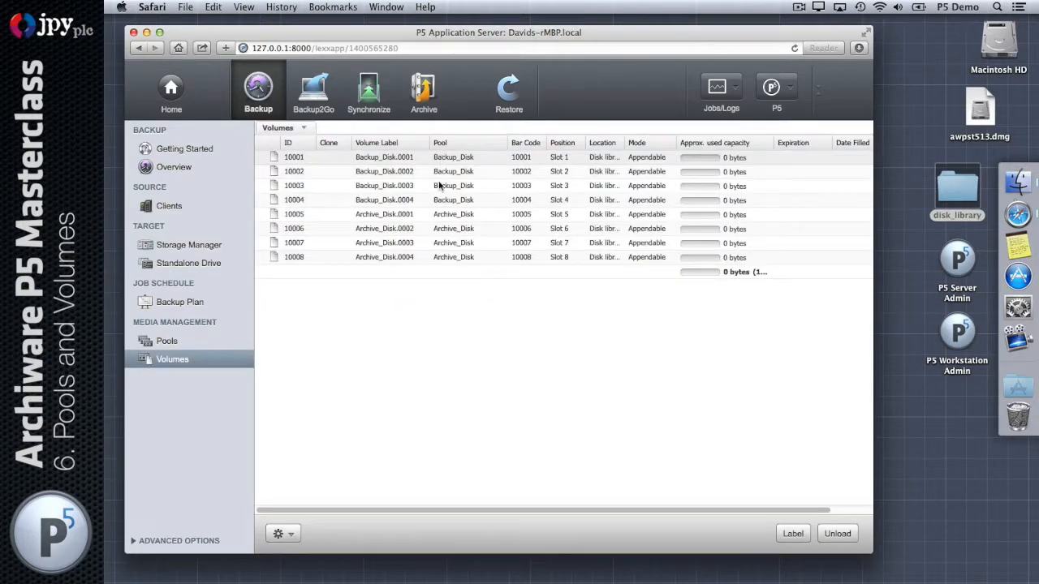
pyautogui.click(177, 341)
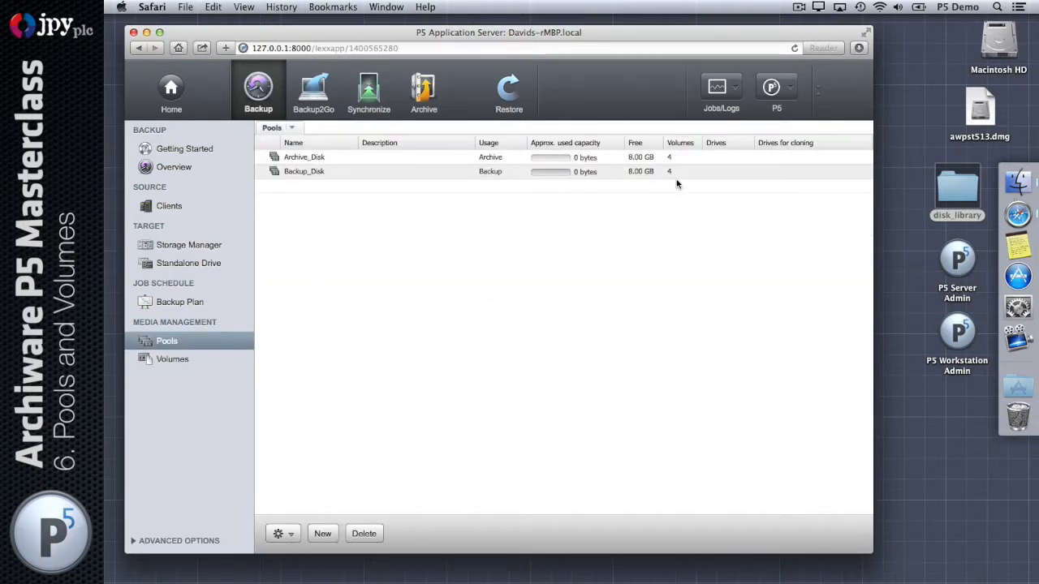
# Step: Inspect the volume files in the disk_library folder in Finder, close the folder, and return to the pools list in Safari
pyautogui.doubleClick(953, 189)
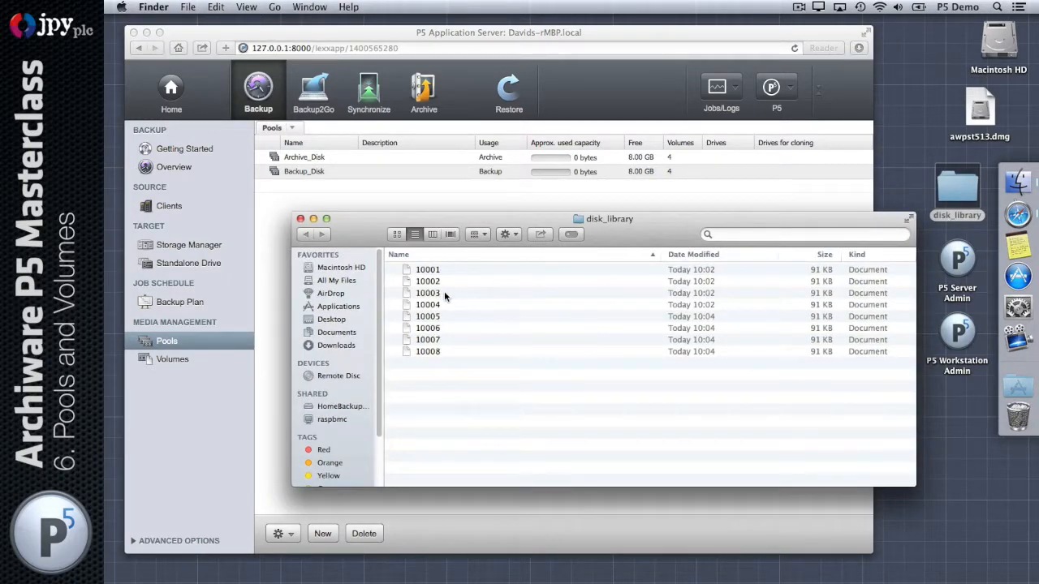
pyautogui.click(300, 218)
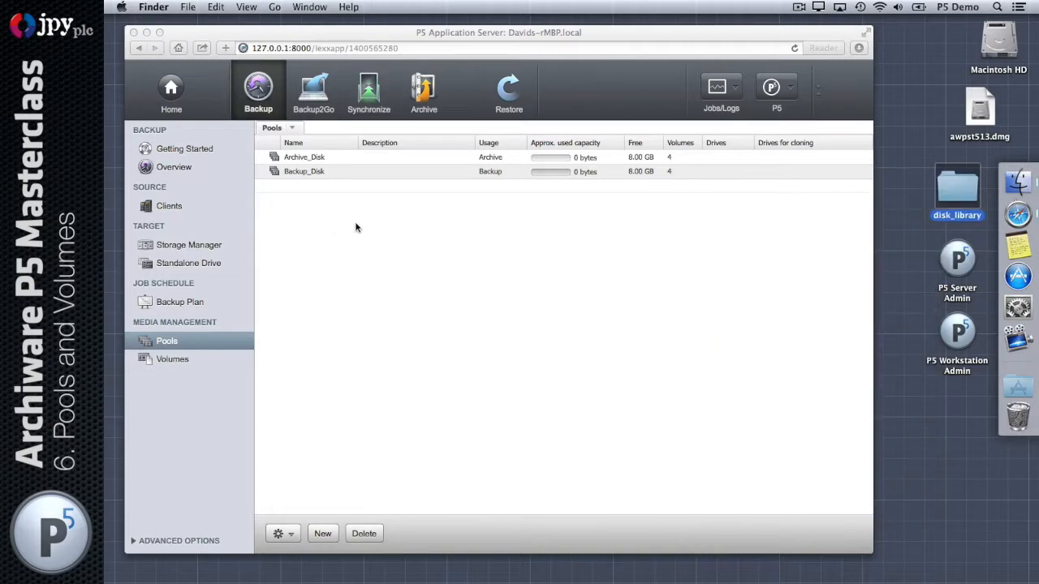
pyautogui.click(394, 228)
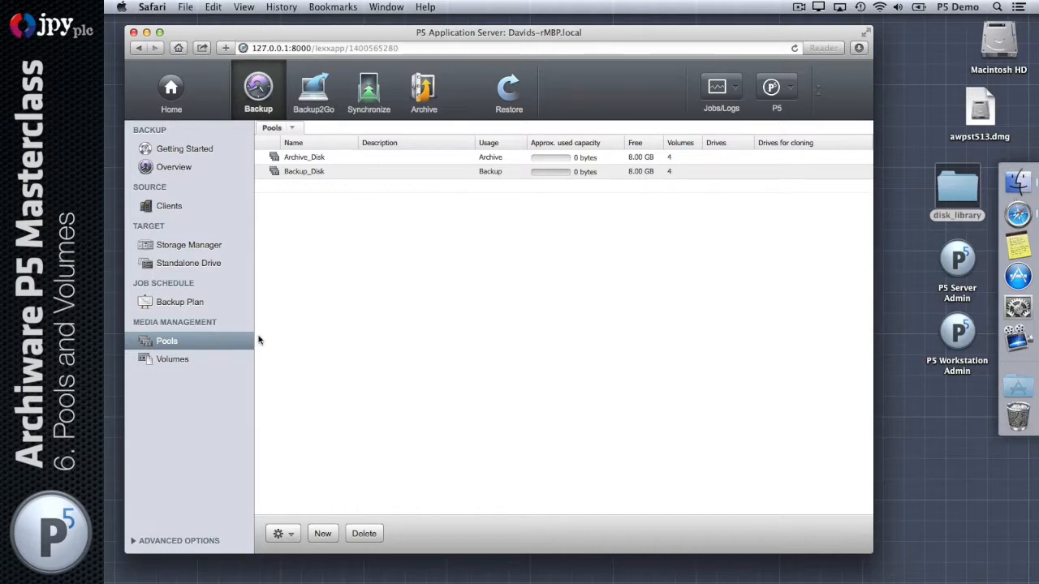
# Step: Show the volumes list and enlarge the browser window to fit more of its columns
pyautogui.click(214, 364)
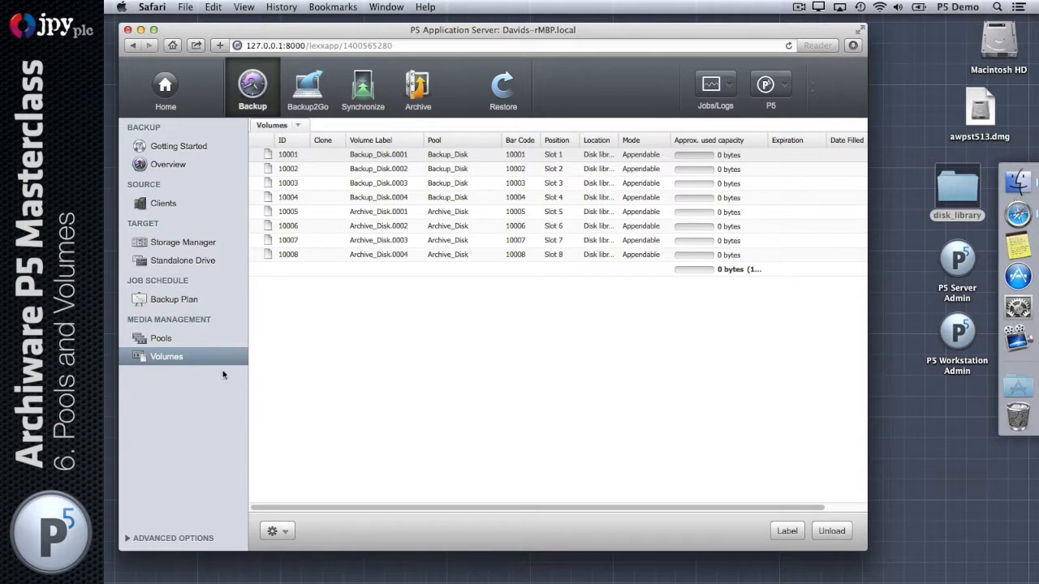
pyautogui.click(181, 359)
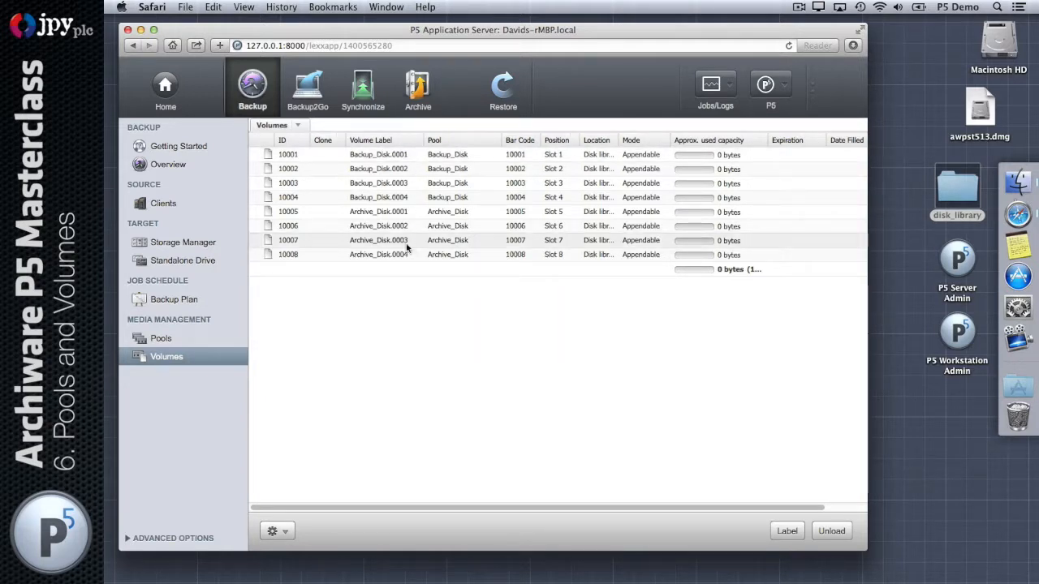
pyautogui.moveTo(865, 548); pyautogui.dragTo(905, 558)
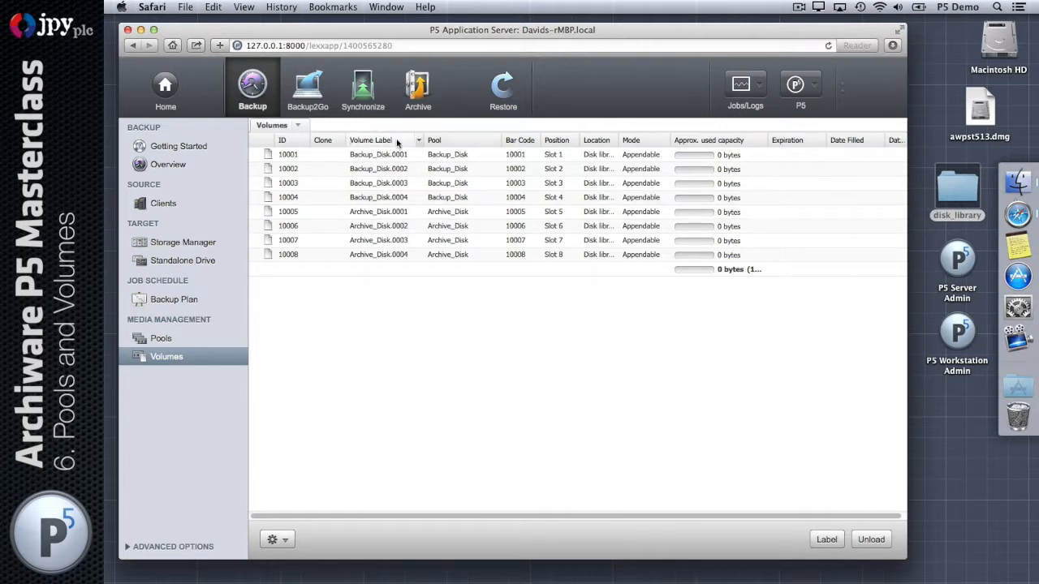
# Step: Widen the Volume Label and Location columns in the volumes list and place Location directly before Mode
pyautogui.moveTo(424, 141); pyautogui.dragTo(430, 140)
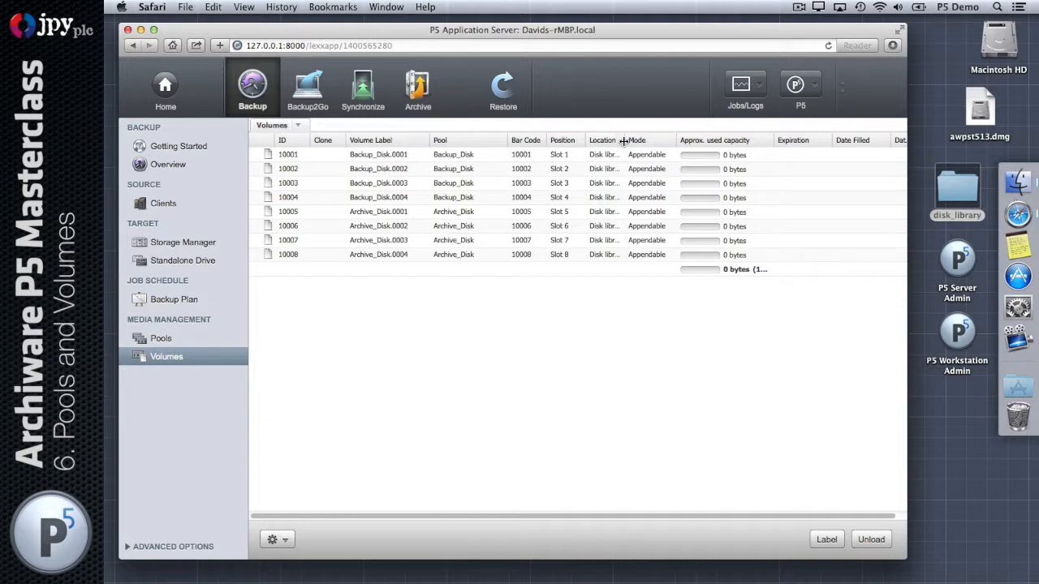
pyautogui.moveTo(626, 140); pyautogui.dragTo(591, 140)
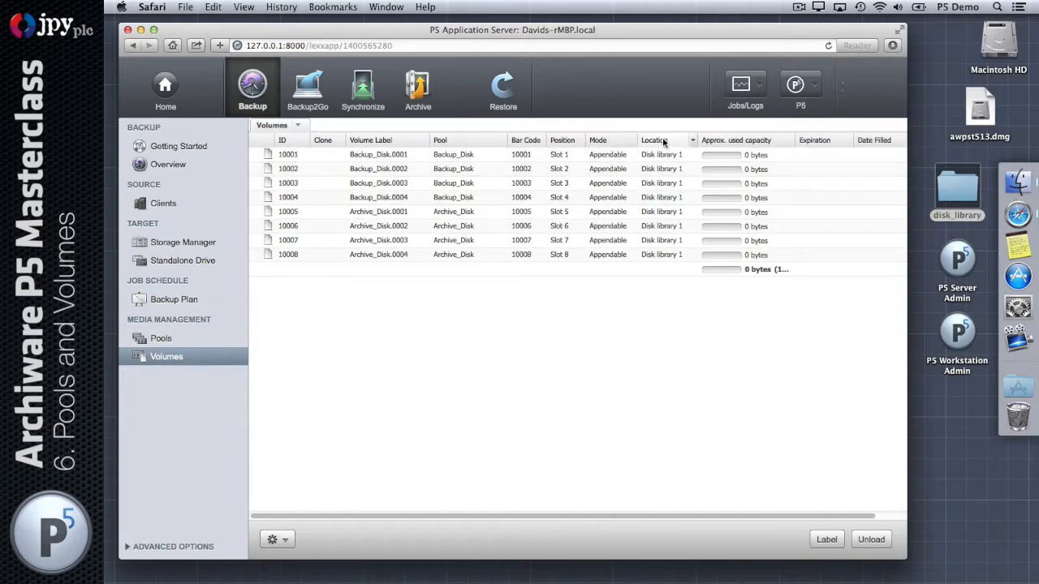
pyautogui.moveTo(663, 139); pyautogui.dragTo(605, 145)
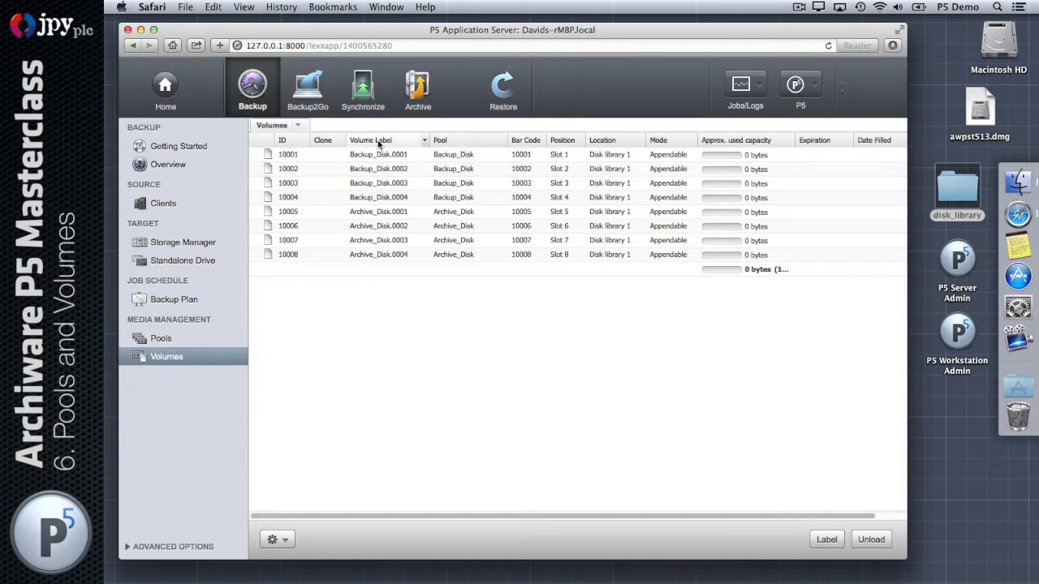
# Step: Hide the Clone column in the volumes list and show it again
pyautogui.click(423, 141)
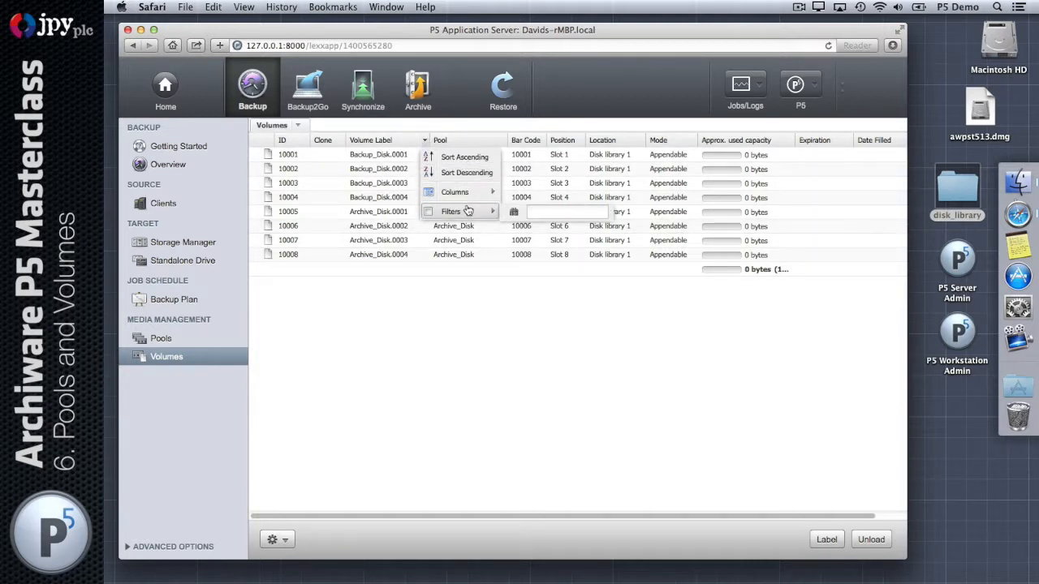
pyautogui.moveTo(468, 197)
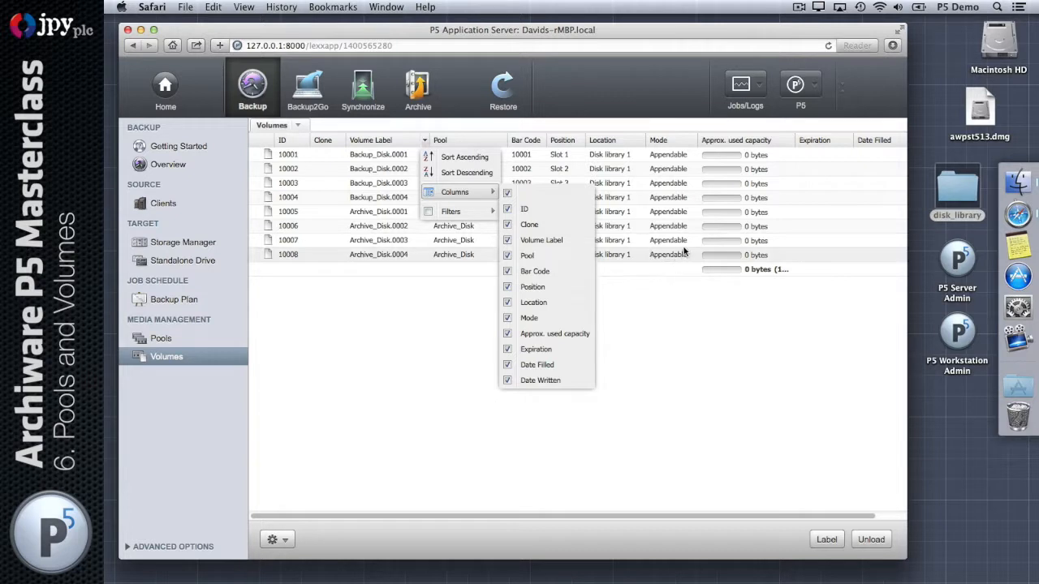
pyautogui.click(506, 231)
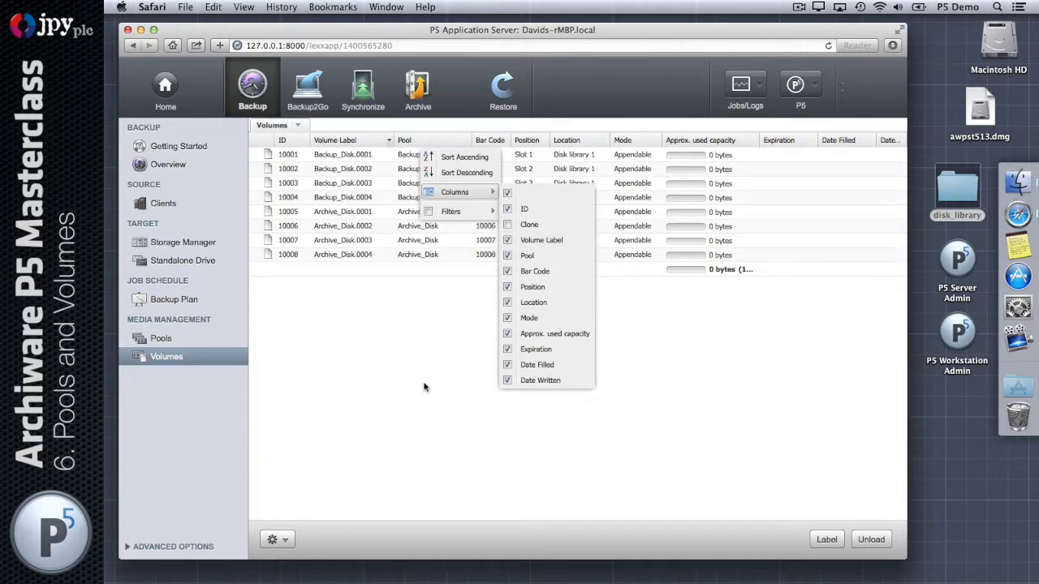
pyautogui.click(518, 225)
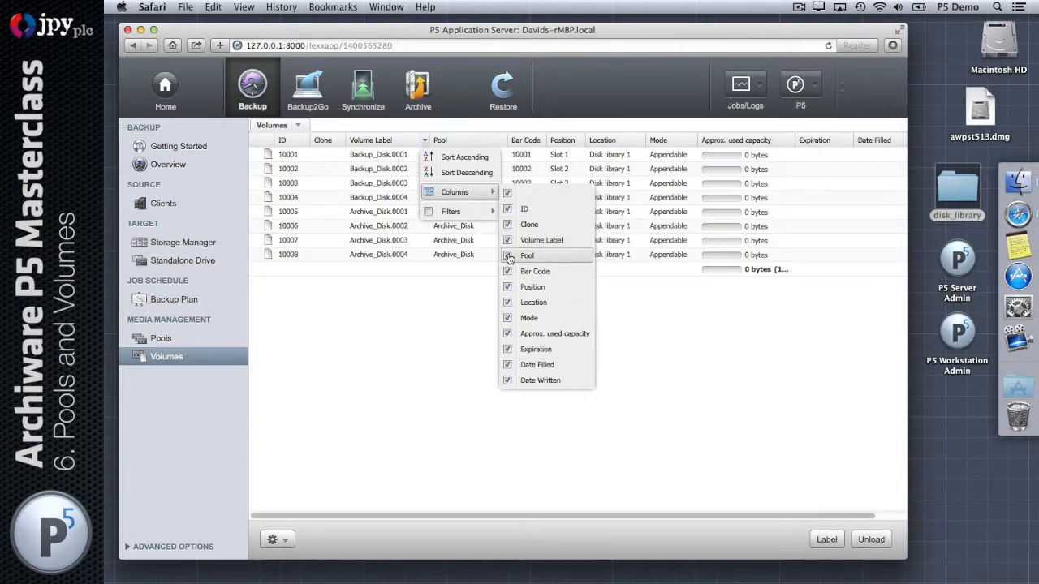
pyautogui.click(467, 292)
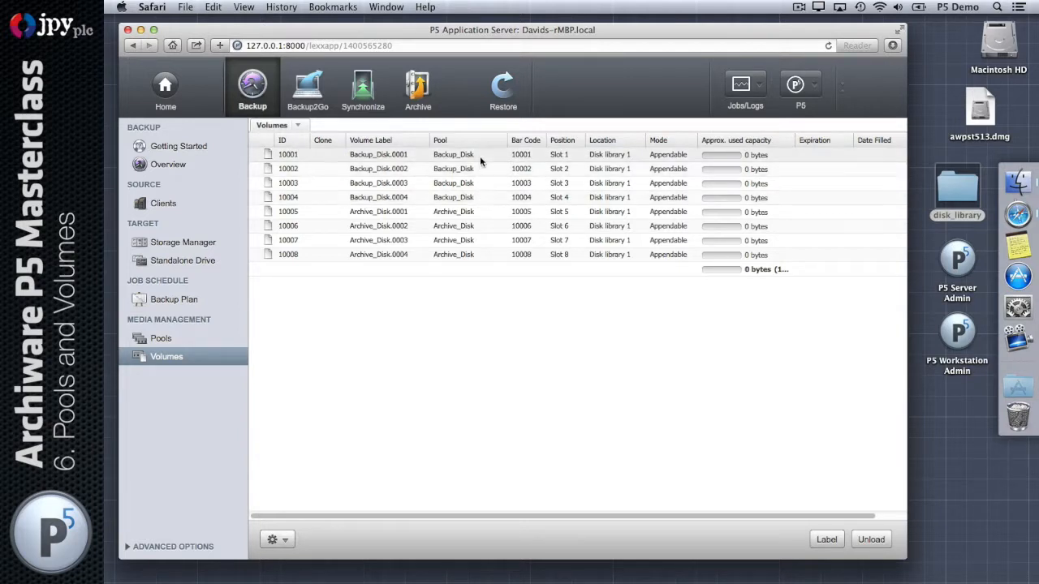
# Step: Filter the volumes list by the Pool column so that only the Backup_Disk volumes are listed
pyautogui.click(502, 144)
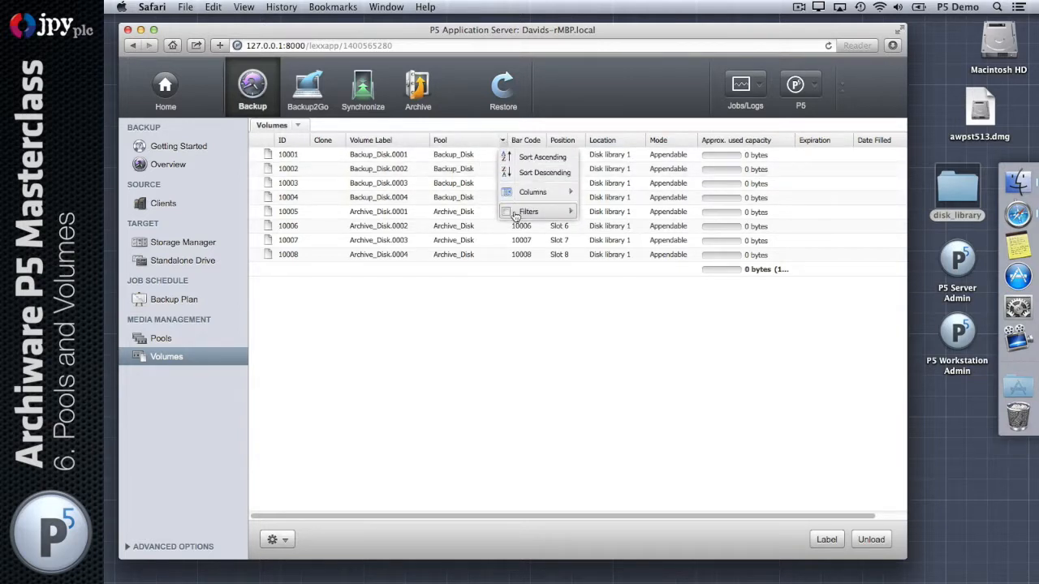
pyautogui.moveTo(572, 213)
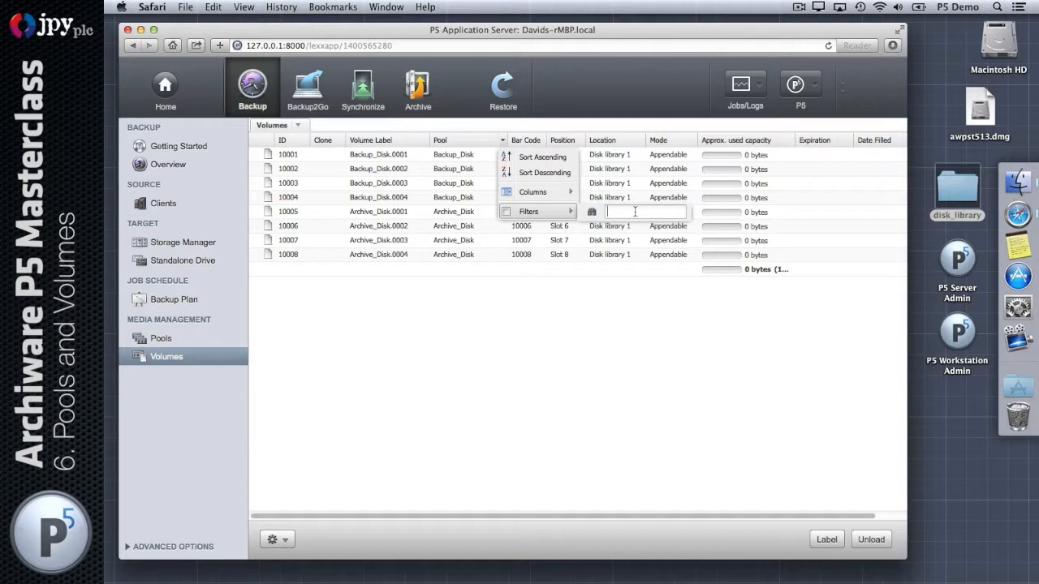
pyautogui.write('backup_ds')
pyautogui.press('Return')
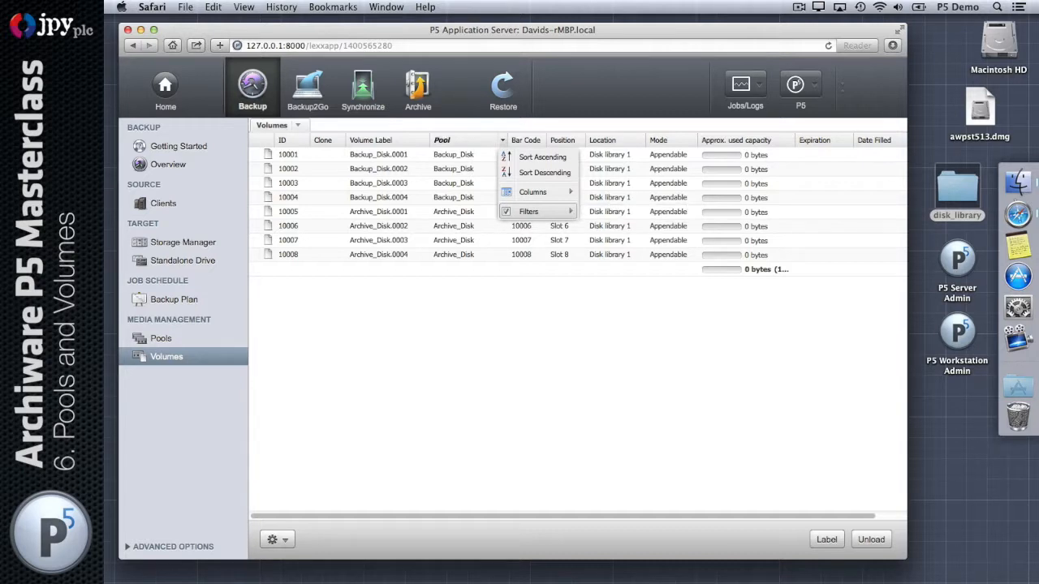
pyautogui.click(614, 331)
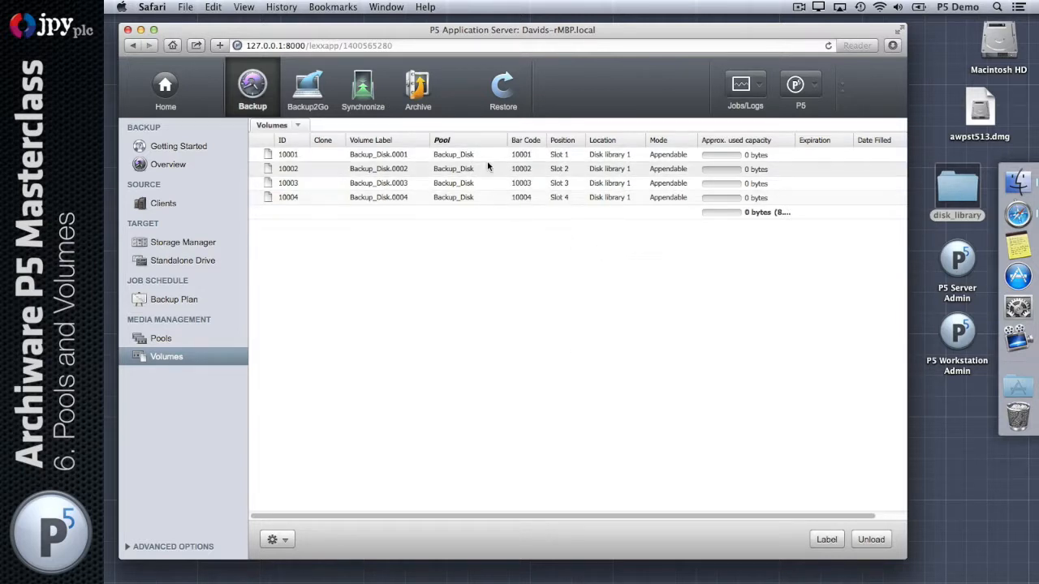
# Step: Turn off the Pool column filter to list the volumes of all pools again
pyautogui.click(502, 141)
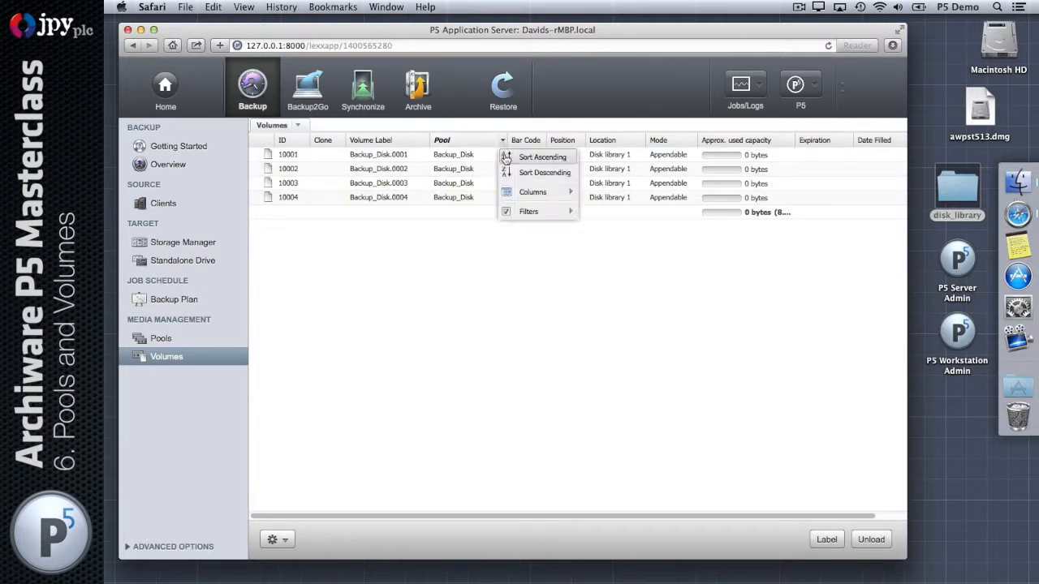
pyautogui.click(506, 211)
pyautogui.click(514, 308)
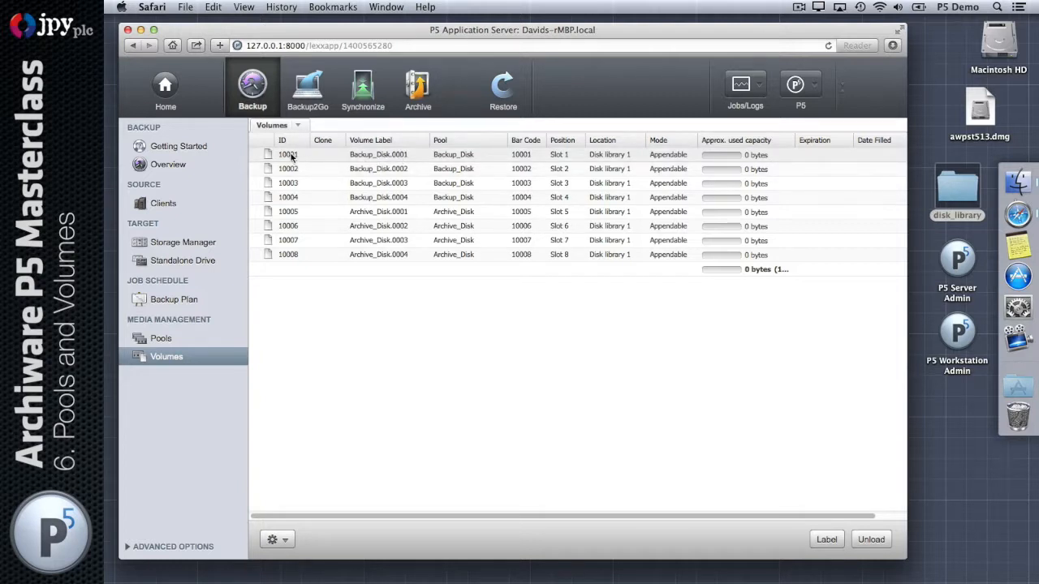
# Step: Rename volume 10001 from the Backup_Disk pool as Monday Backup, apply the change and close its information window
pyautogui.click(389, 154)
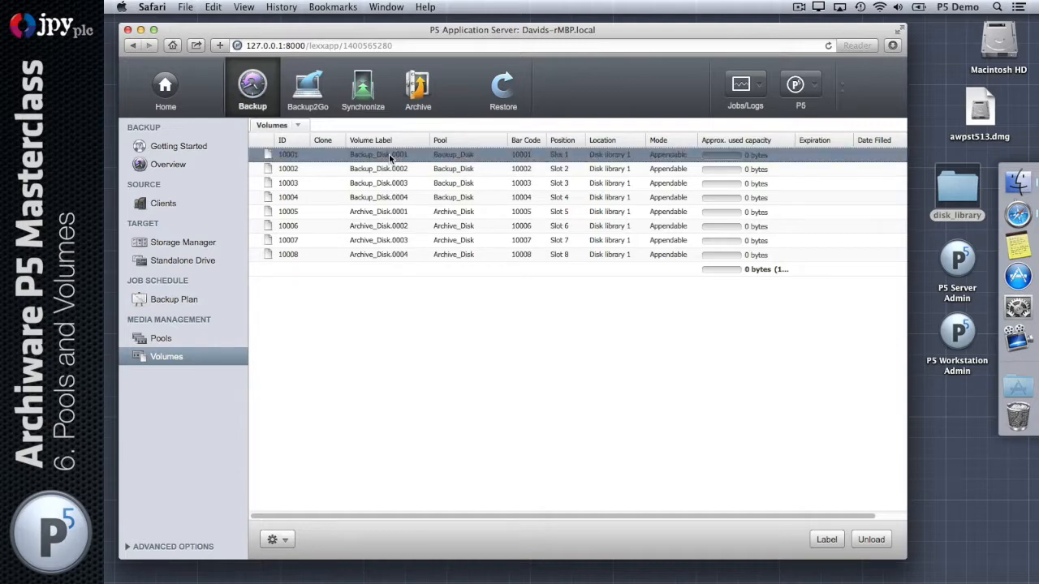
pyautogui.doubleClick(389, 155)
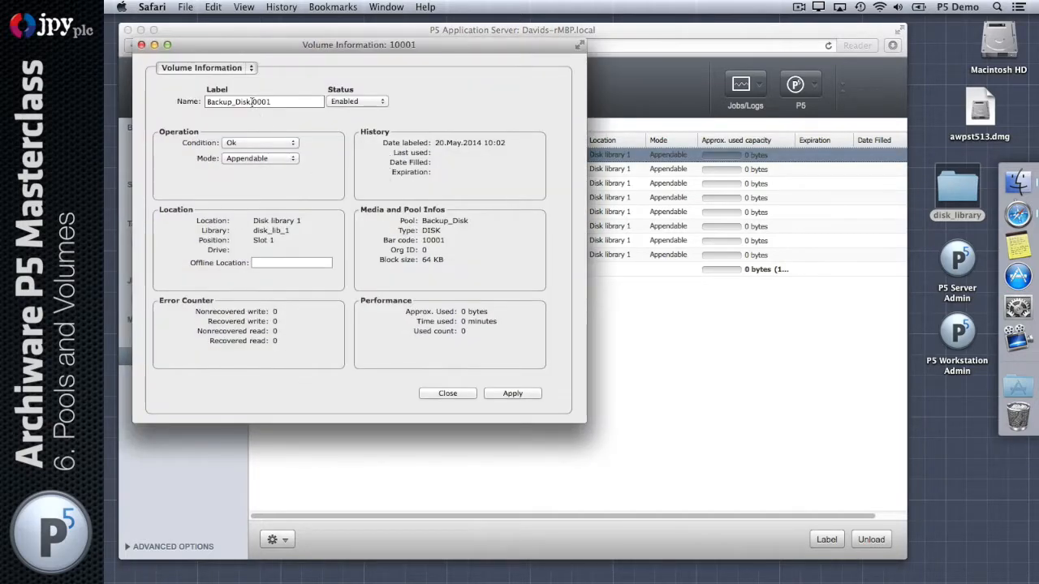
pyautogui.moveTo(251, 101); pyautogui.dragTo(188, 101)
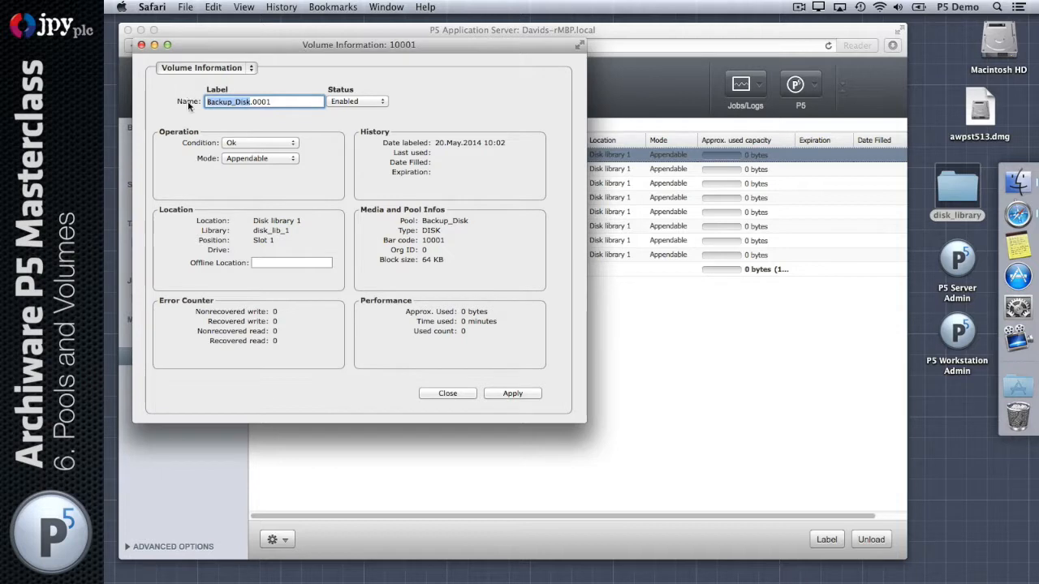
pyautogui.write('Monday Backup')
pyautogui.press('shift+super+Right')
pyautogui.press('BackSpace')
pyautogui.click(508, 393)
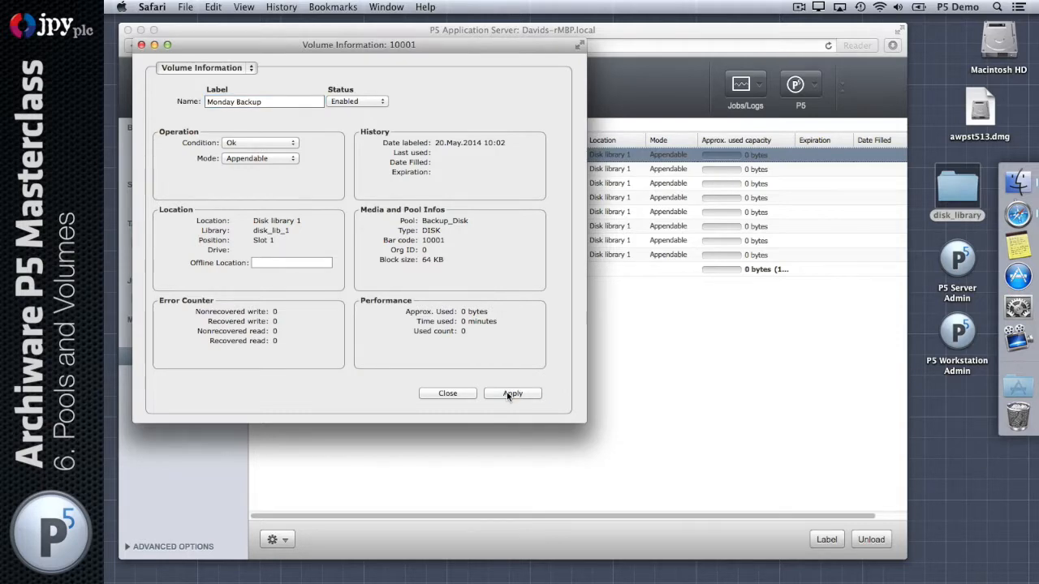
pyautogui.click(449, 393)
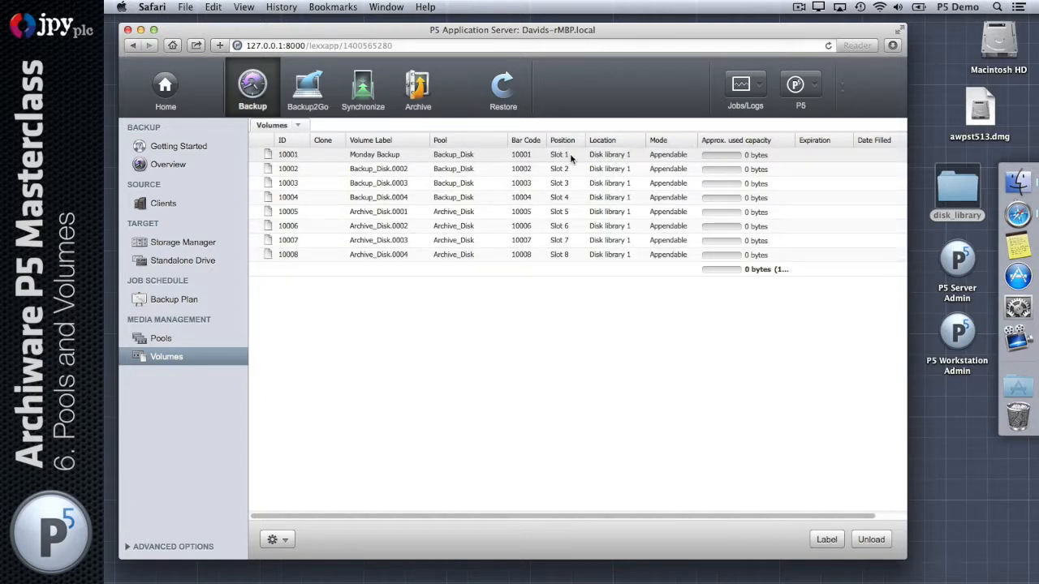
# Step: Open the Monday Backup volume's information, move its window down off the volumes list, and review the available Mode options
pyautogui.click(678, 155)
pyautogui.doubleClick(678, 156)
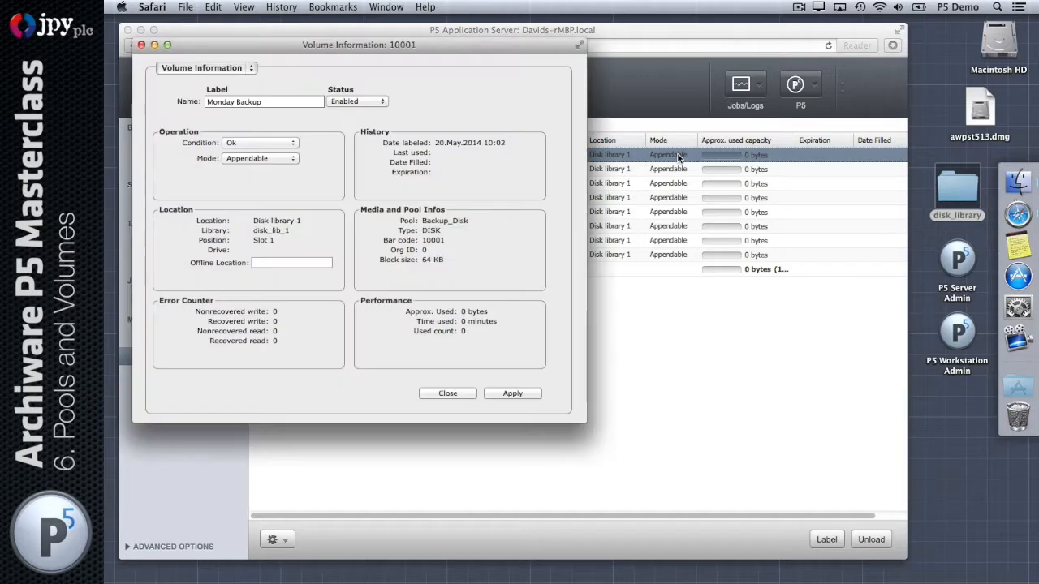
pyautogui.click(266, 161)
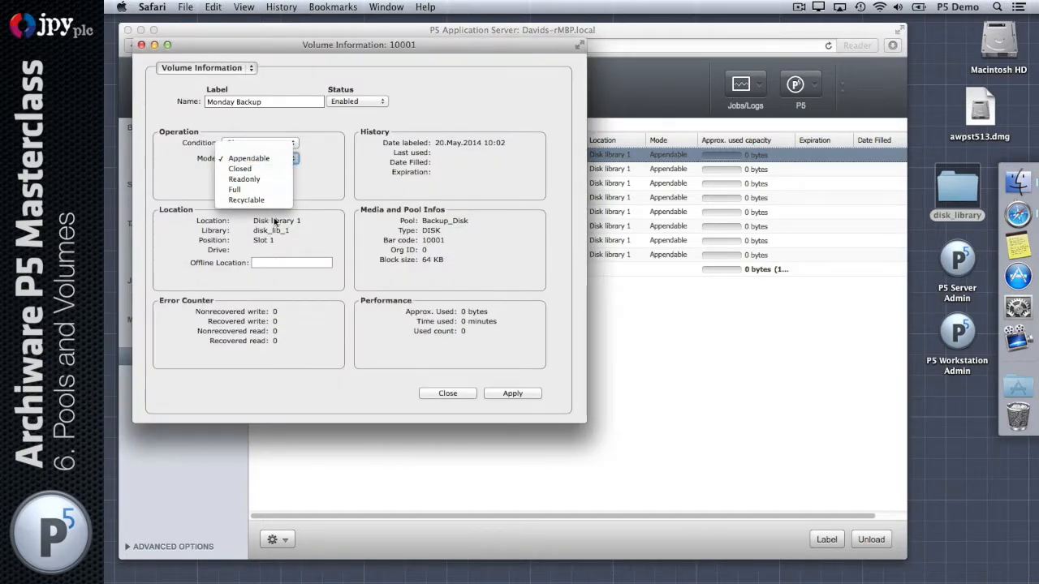
pyautogui.click(304, 211)
pyautogui.moveTo(278, 46); pyautogui.dragTo(283, 193)
pyautogui.click(298, 304)
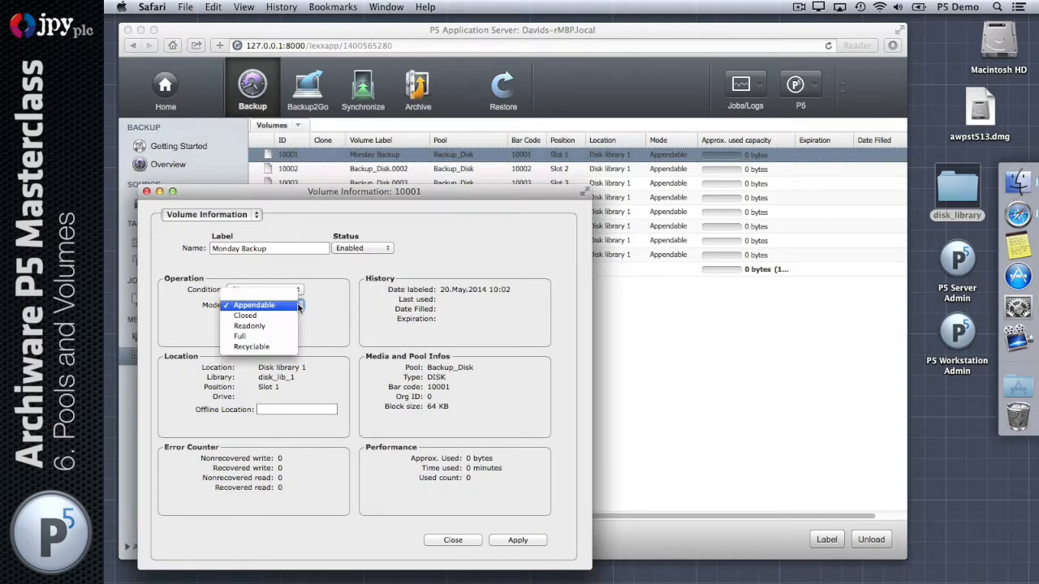
pyautogui.click(327, 311)
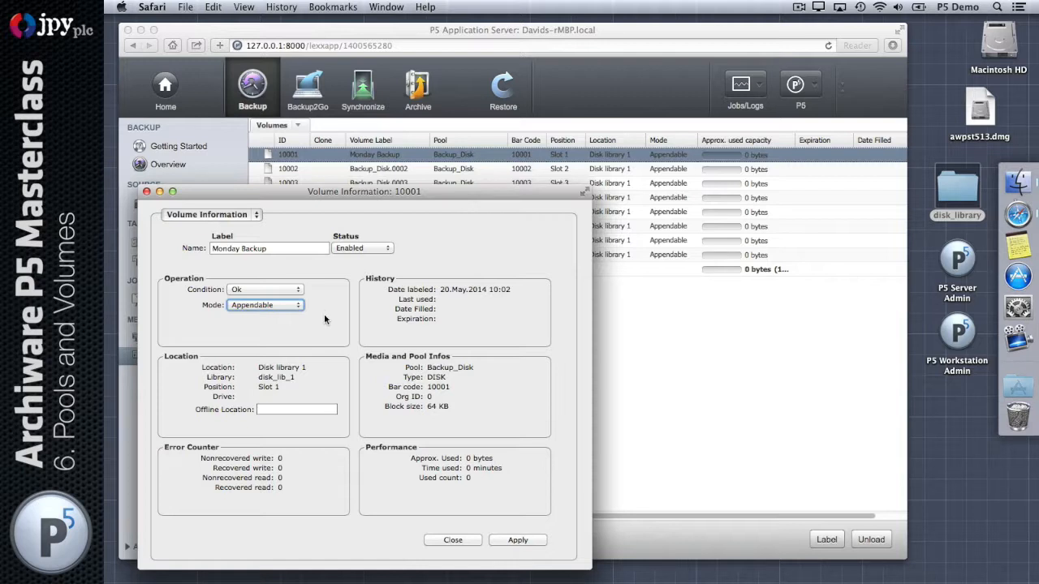
# Step: Try the modes Full, Readonly, Recyclable and Closed for the Monday Backup volume, return to Appendable, and close without applying
pyautogui.click(296, 305)
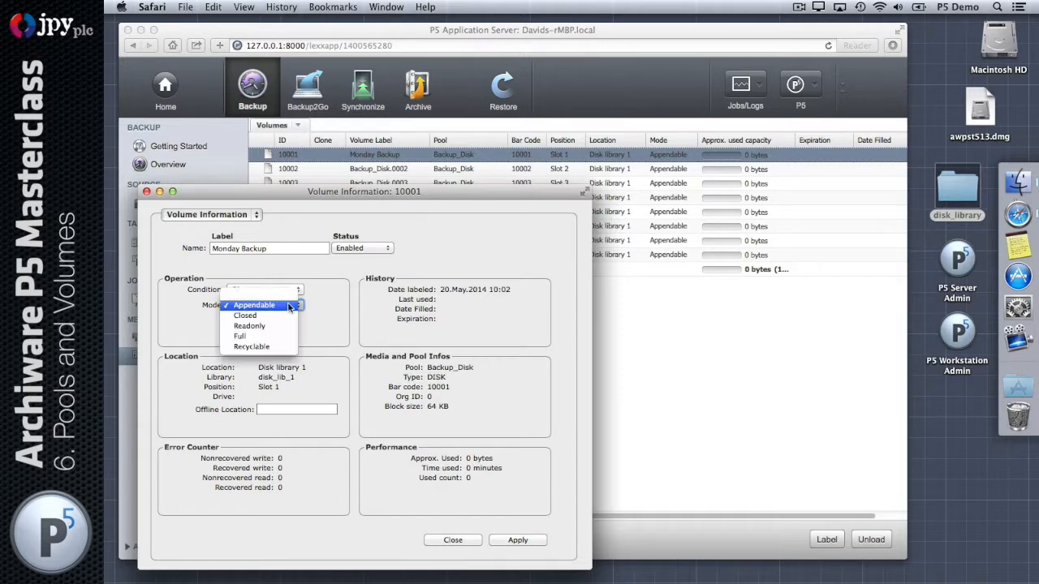
pyautogui.click(288, 338)
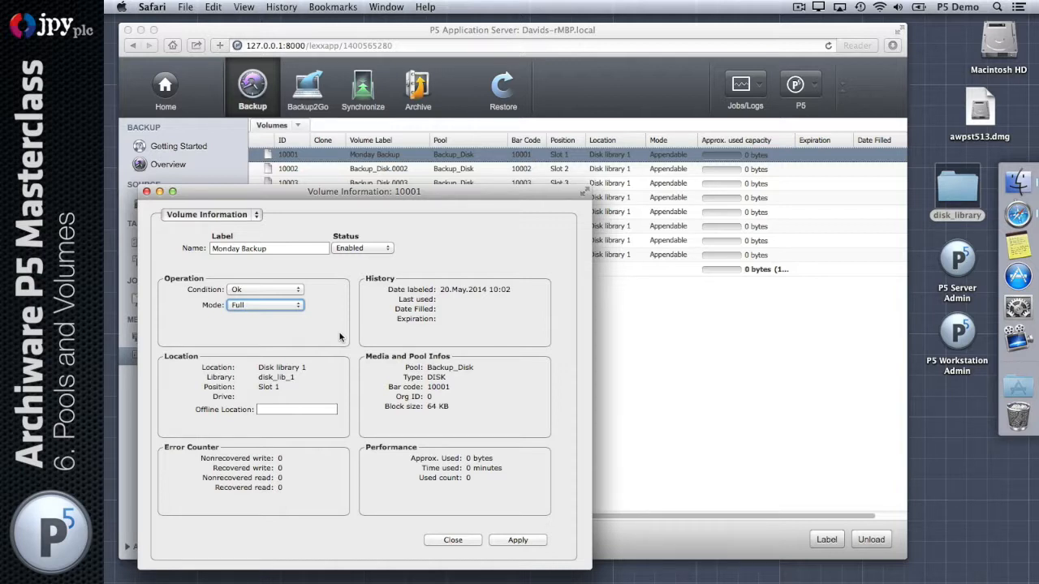
pyautogui.click(282, 306)
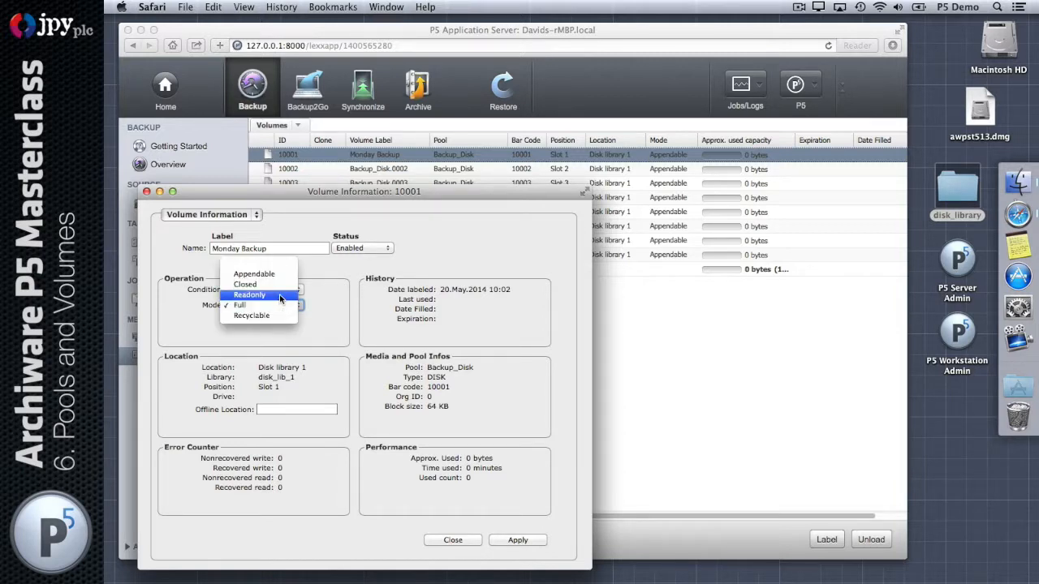
pyautogui.click(279, 294)
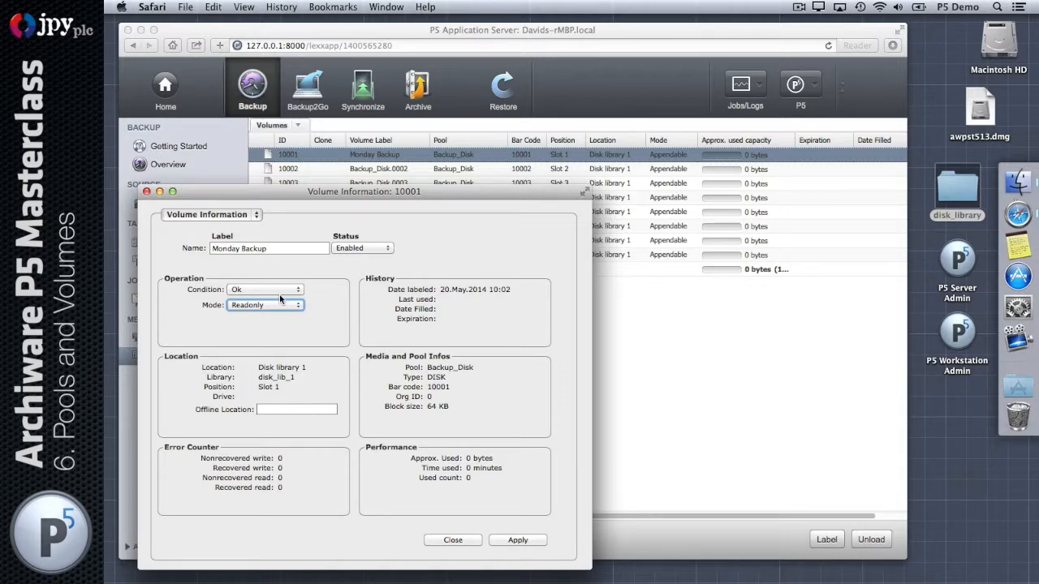
pyautogui.click(277, 304)
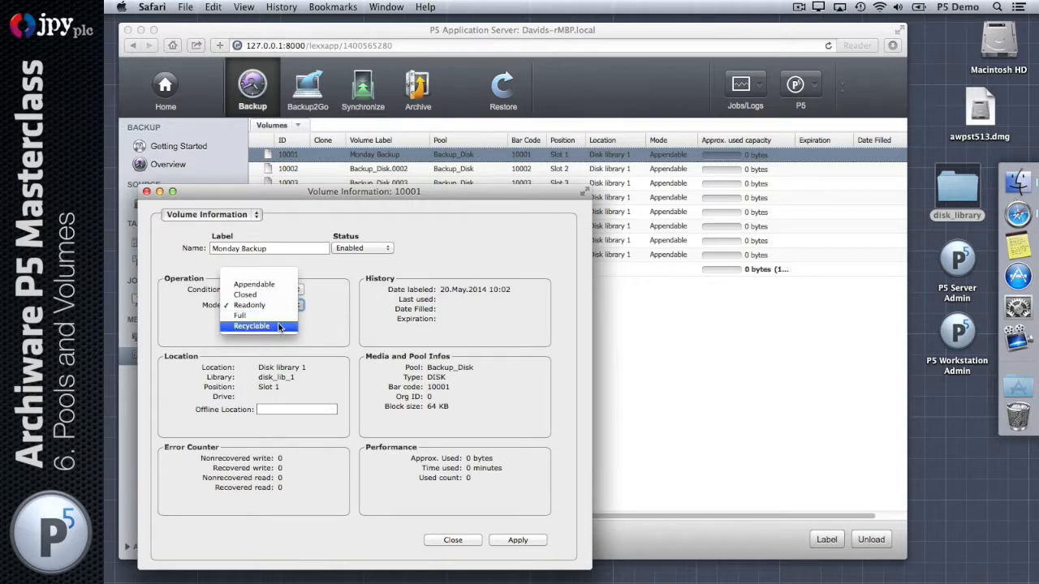
pyautogui.click(279, 326)
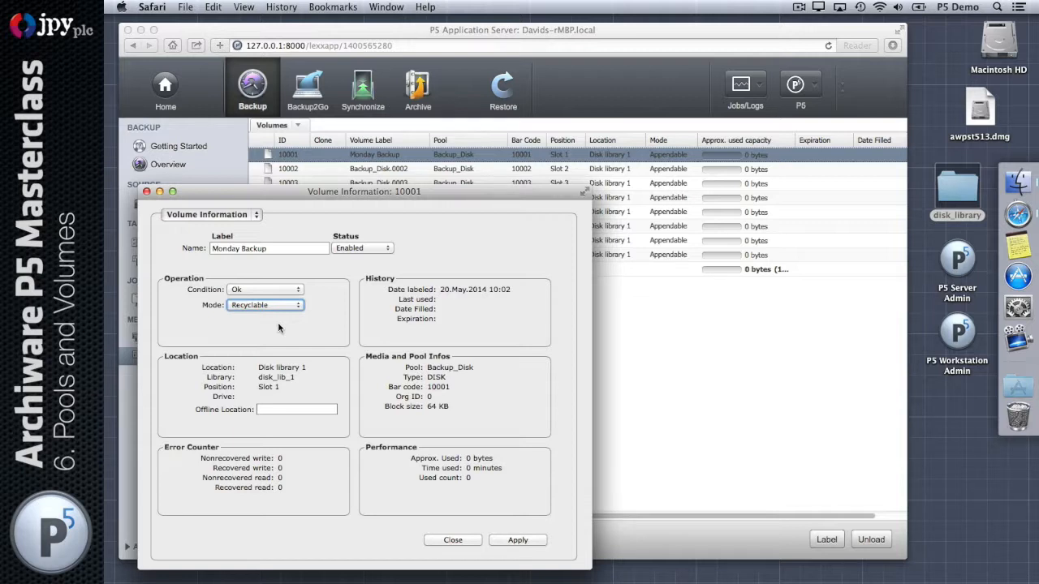
pyautogui.click(268, 305)
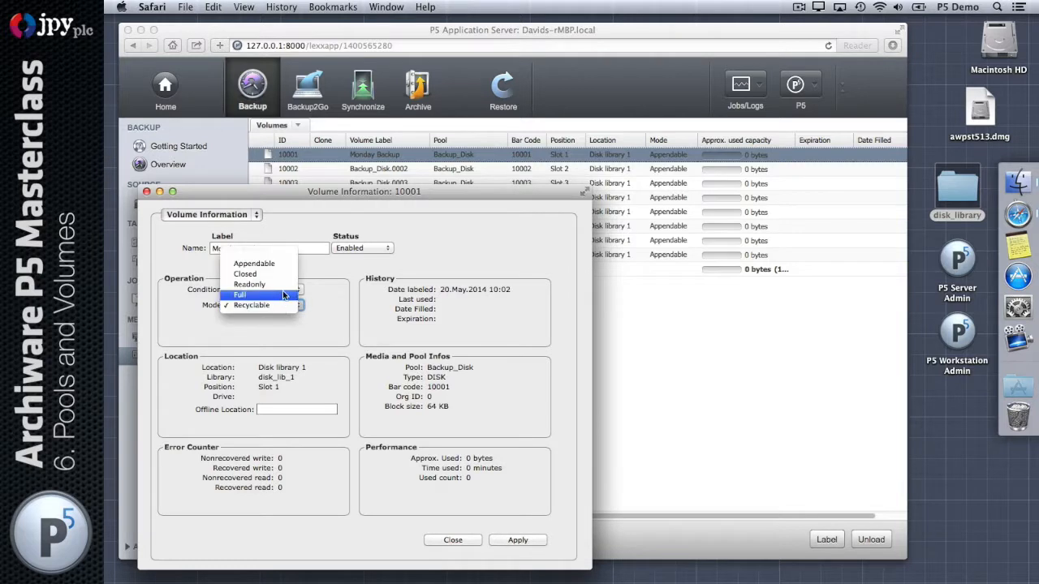
pyautogui.click(284, 277)
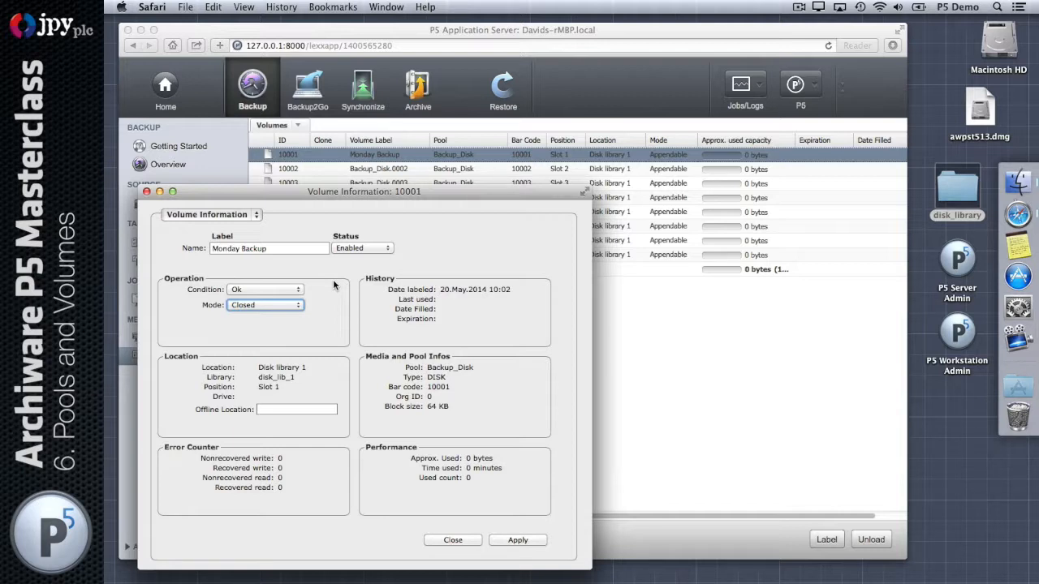
pyautogui.click(282, 305)
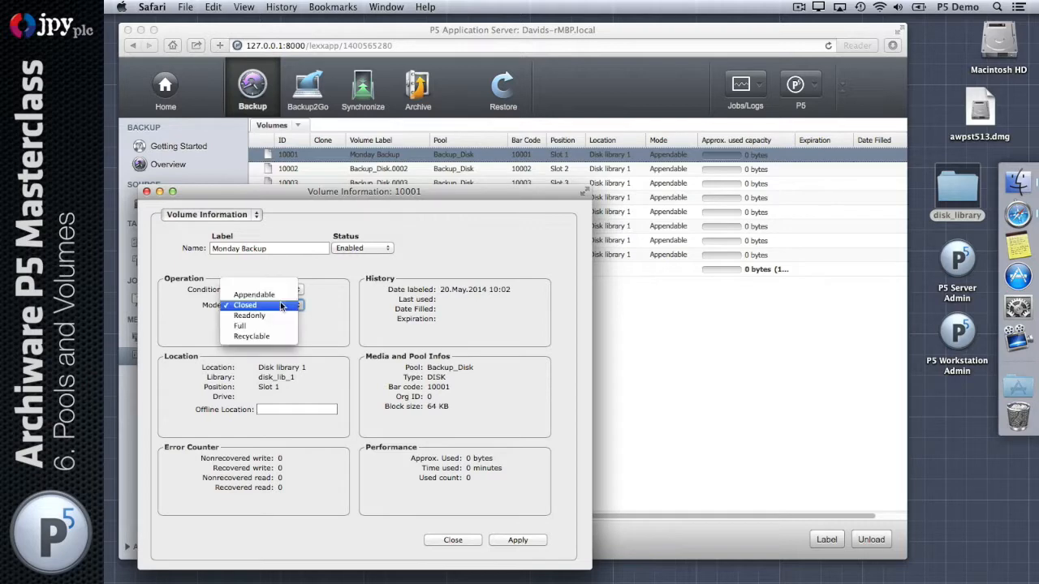
pyautogui.click(255, 295)
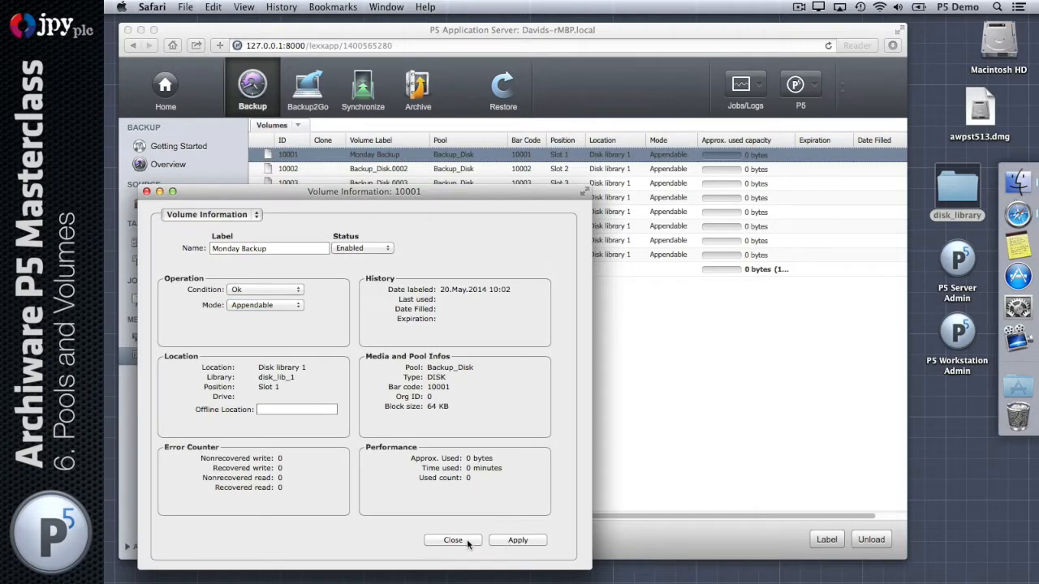
pyautogui.click(452, 540)
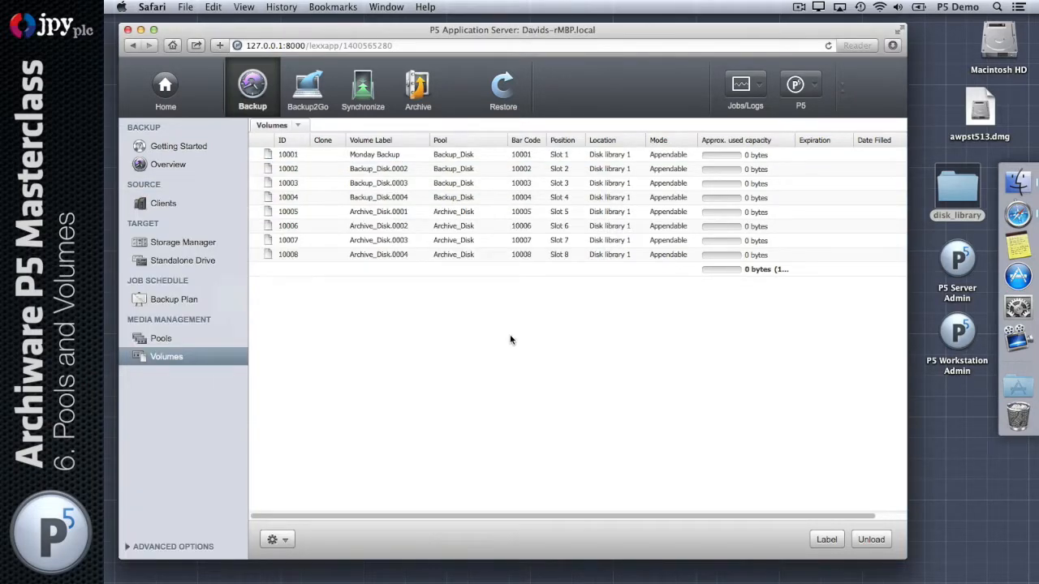
# Step: Look over the remaining columns of the volumes list, and open the Backup_Disk pool's configuration from the pools list
pyautogui.hscroll(4, 511, 340)
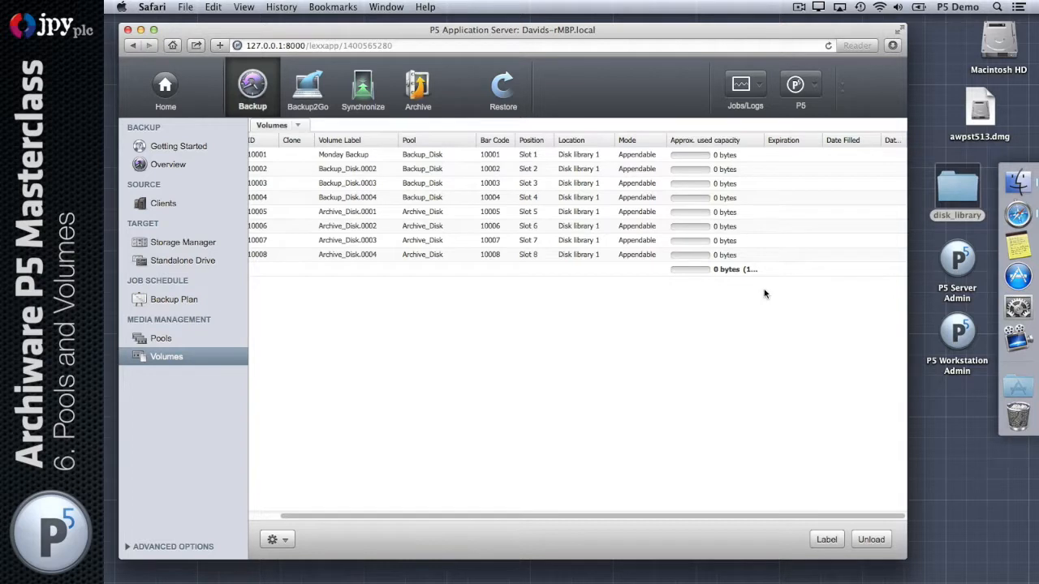
pyautogui.hscroll(-2, 763, 295)
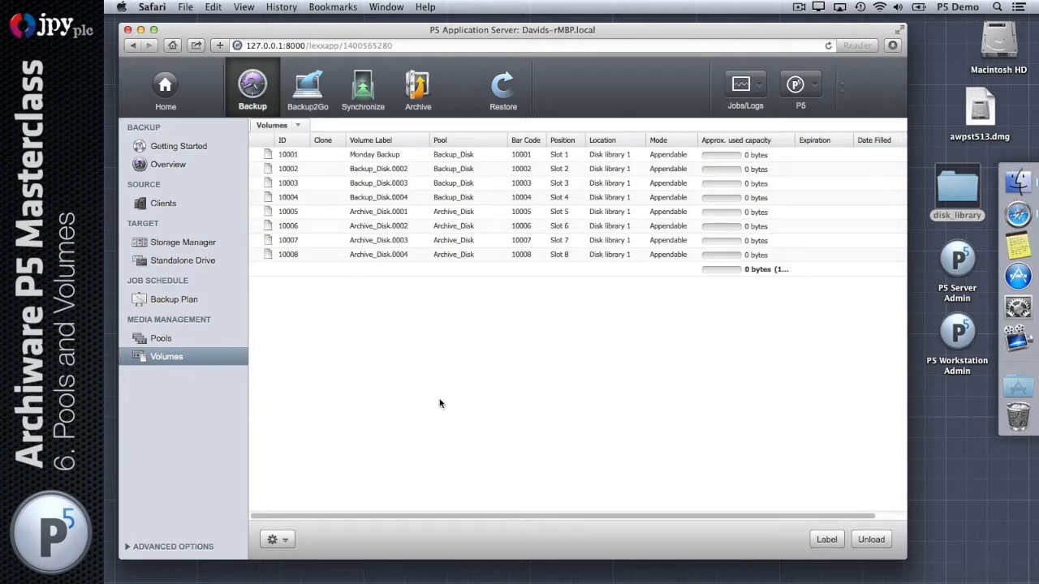
pyautogui.click(161, 339)
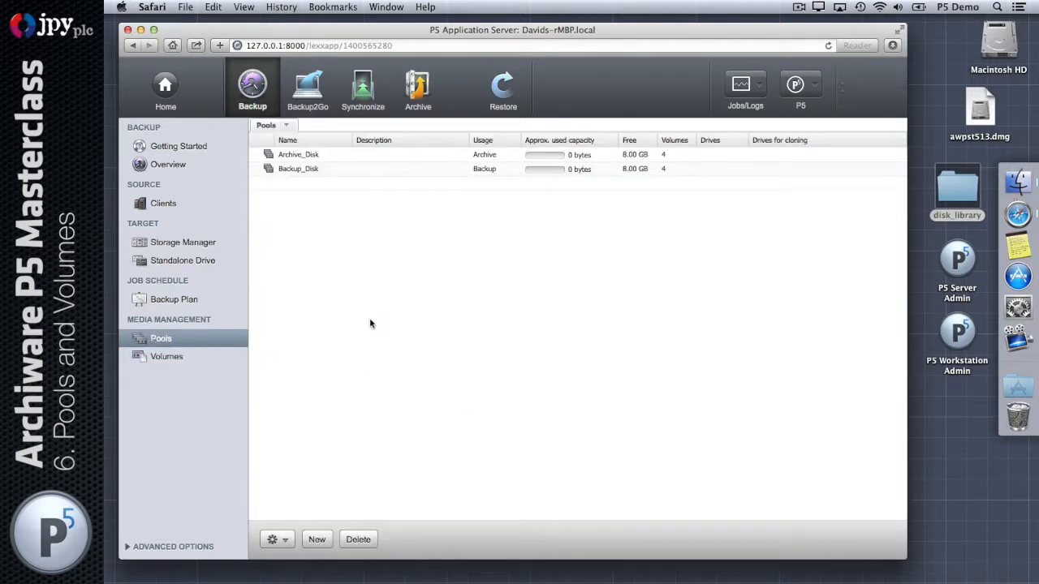
pyautogui.click(296, 170)
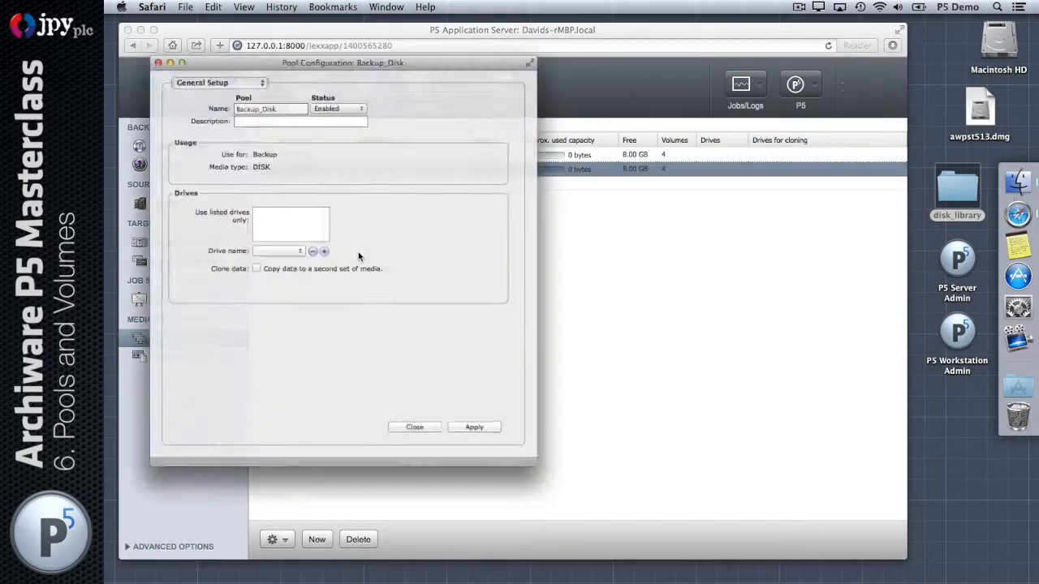
# Step: Move the pool configuration window clear of the sidebar, add drive_1.1 to the Backup_Disk pool's restricted drives list, and remove it again
pyautogui.moveTo(300, 48); pyautogui.dragTo(495, 80)
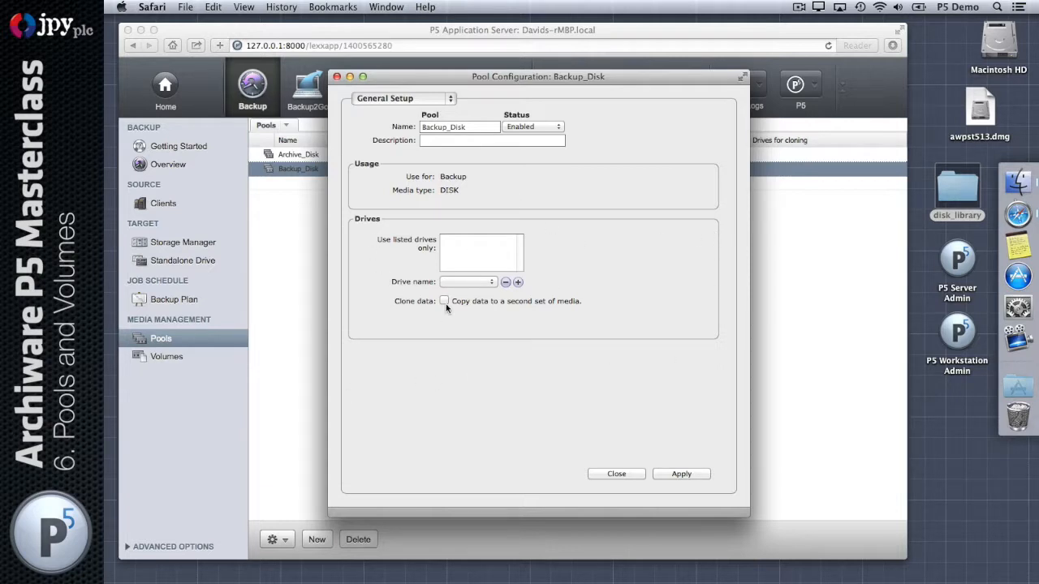
pyautogui.click(487, 282)
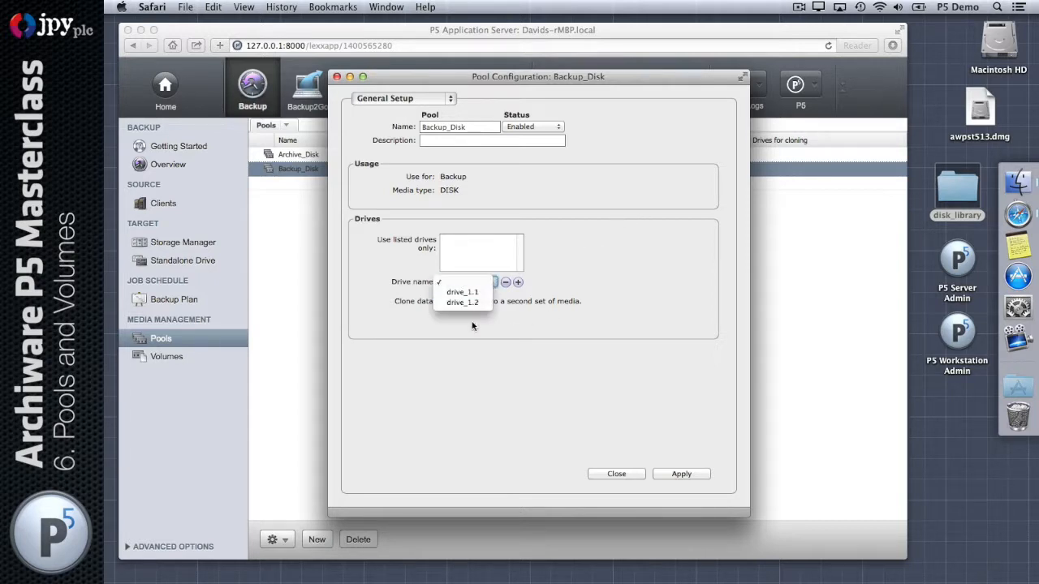
pyautogui.click(479, 292)
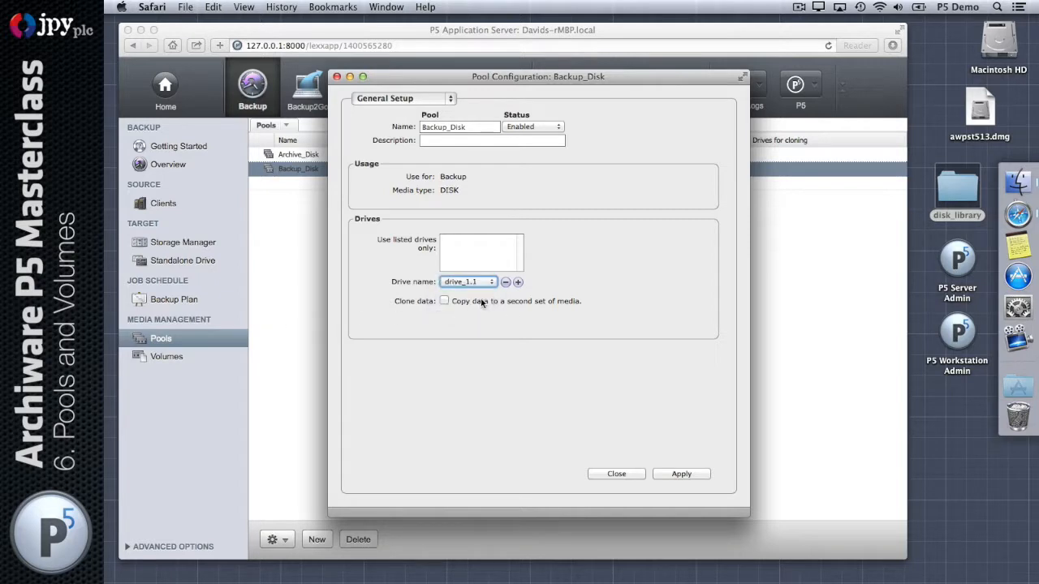
pyautogui.click(518, 282)
pyautogui.click(485, 240)
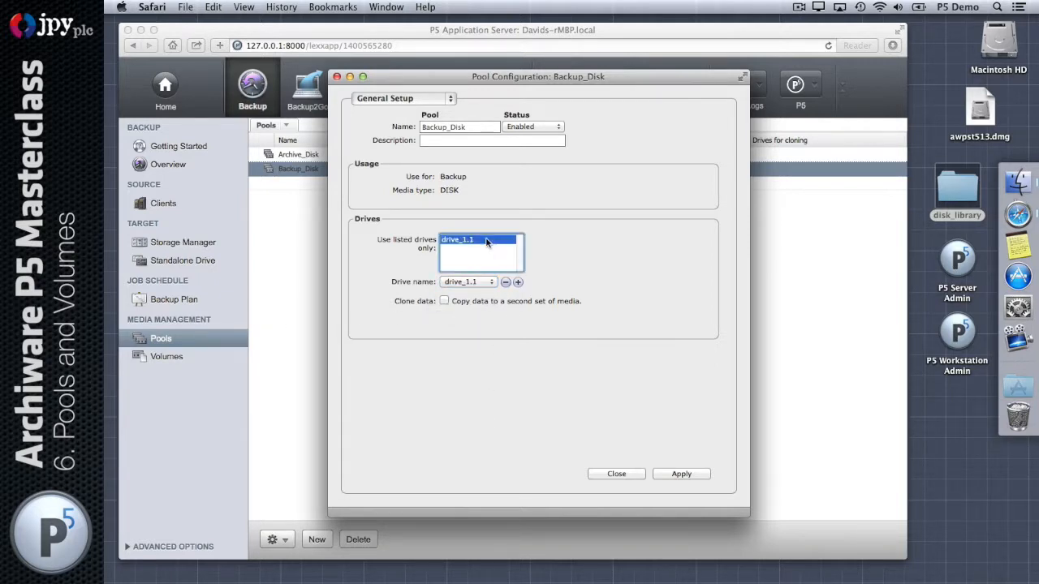
pyautogui.click(504, 282)
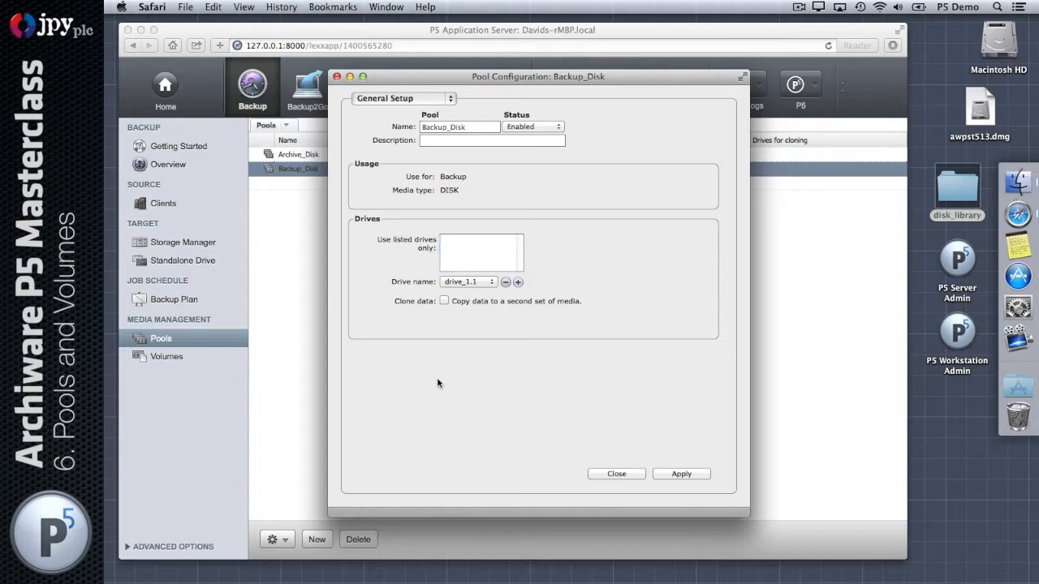
# Step: Enable cloning of the Backup_Disk pool's data to a second set of media
pyautogui.click(444, 301)
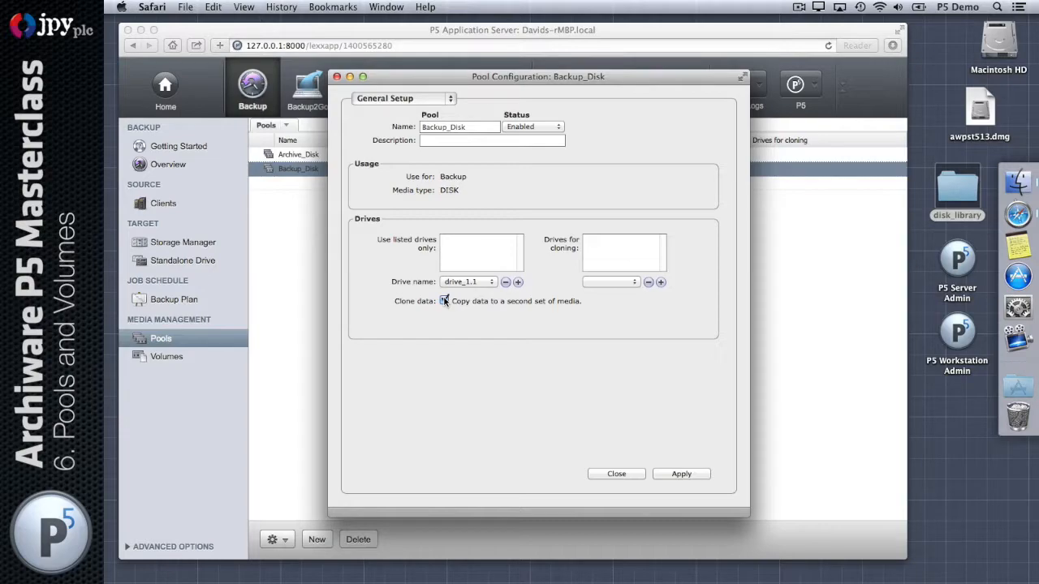